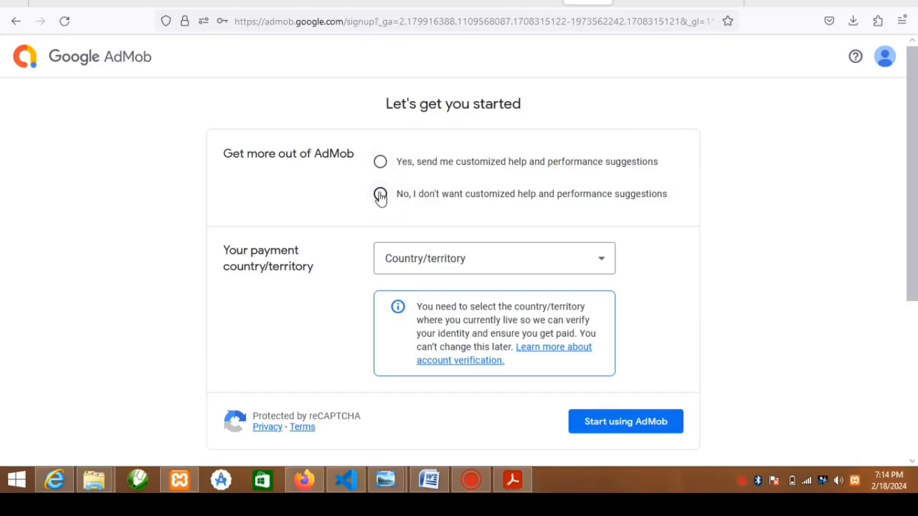
Opt in to customized help suggestions and choose Nigeria as the payment country.
left_click(380, 162)
scroll(510, 177, "down", 3)
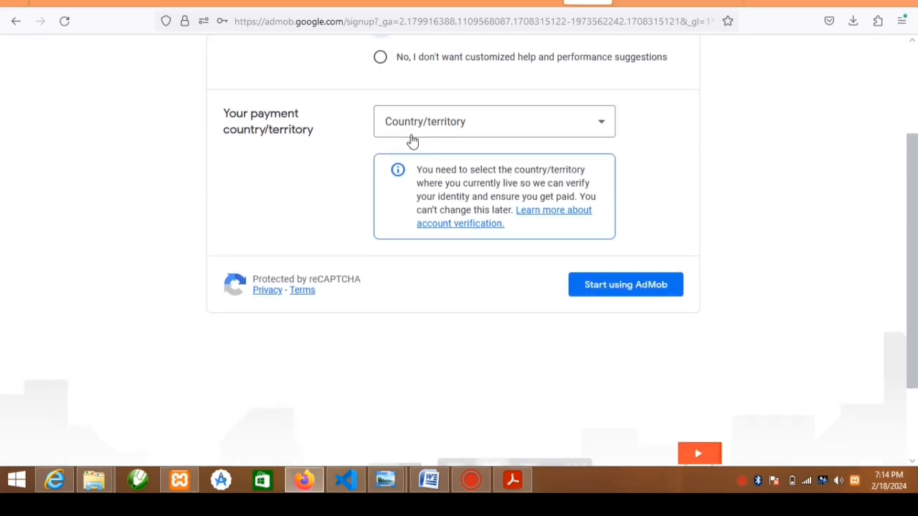
left_click(472, 127)
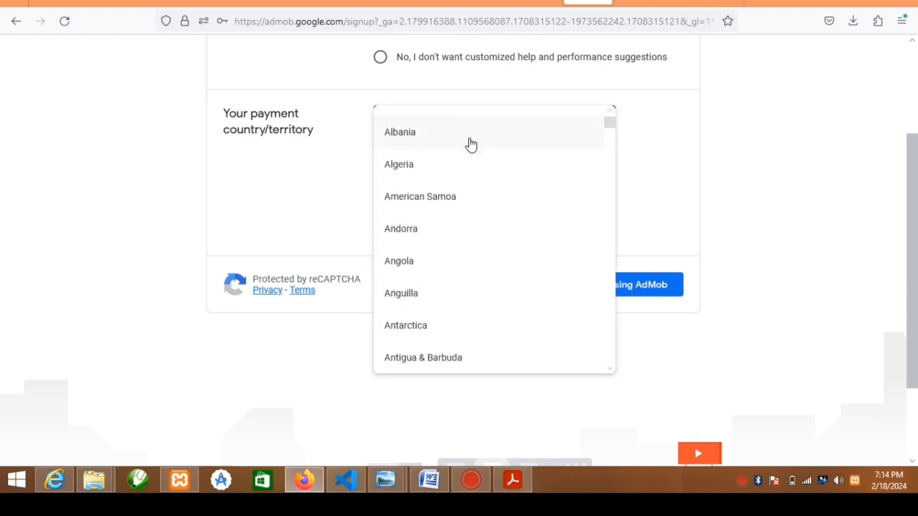
type("nig")
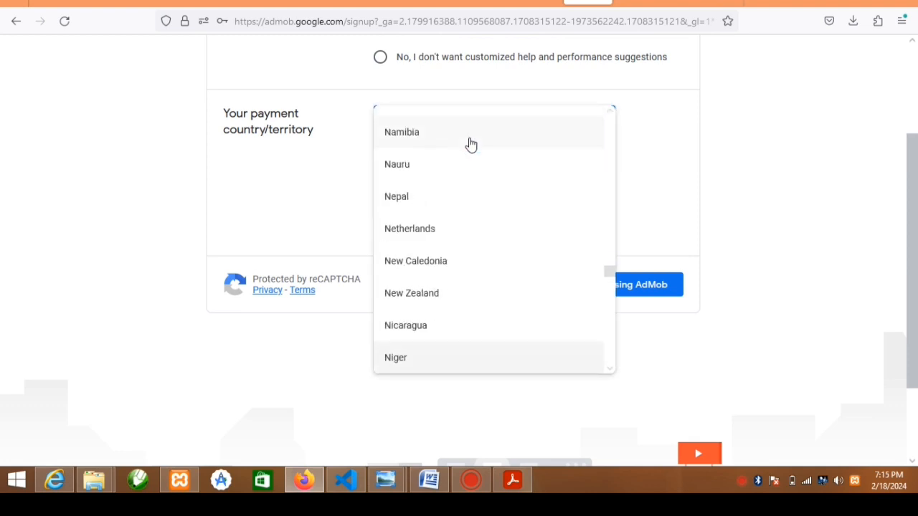
scroll(422, 313, "down", 2)
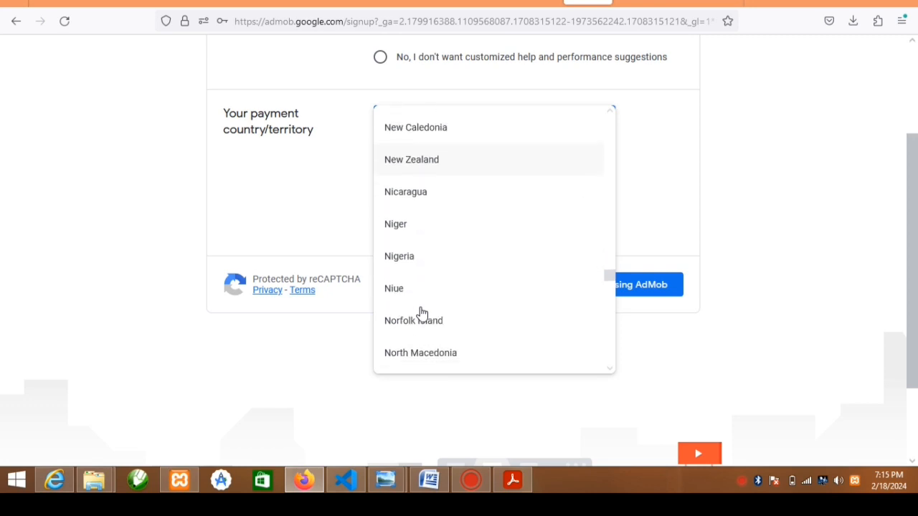
left_click(415, 258)
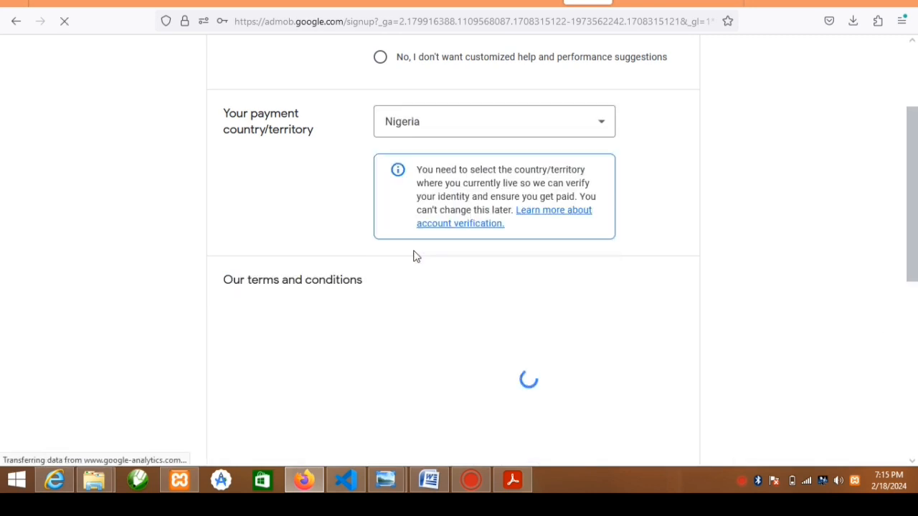
Accept the AdSense terms agreement and start using AdMob.
scroll(471, 270, "down", 5)
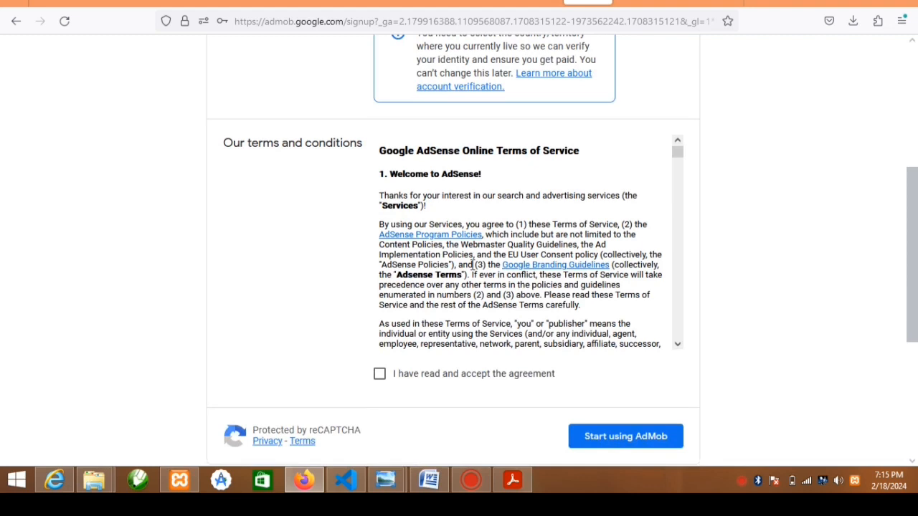
left_click(380, 168)
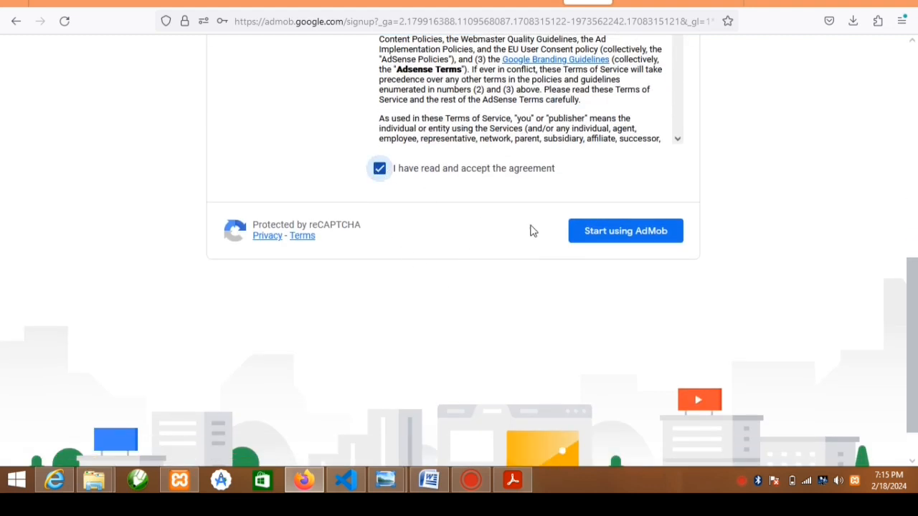
left_click(645, 233)
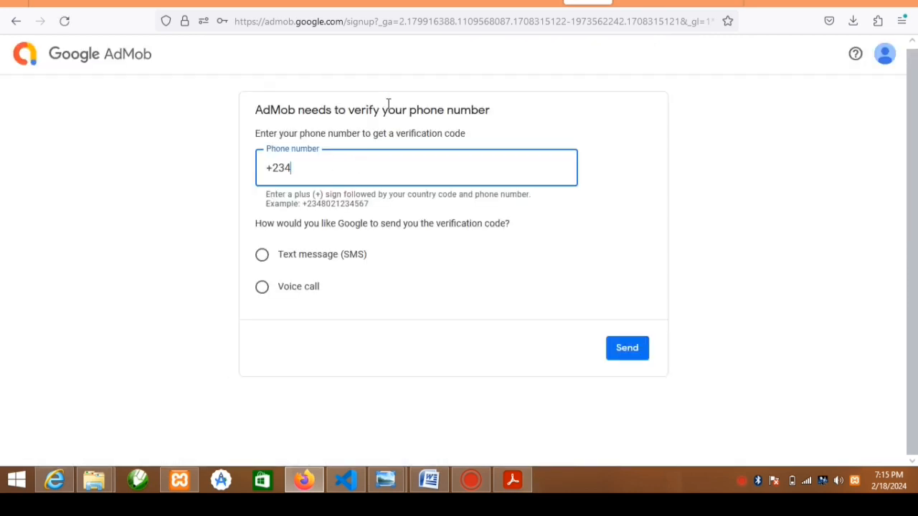
Paste the phone number, remove its extra 0, and send a verification code by text message.
left_click(689, 2)
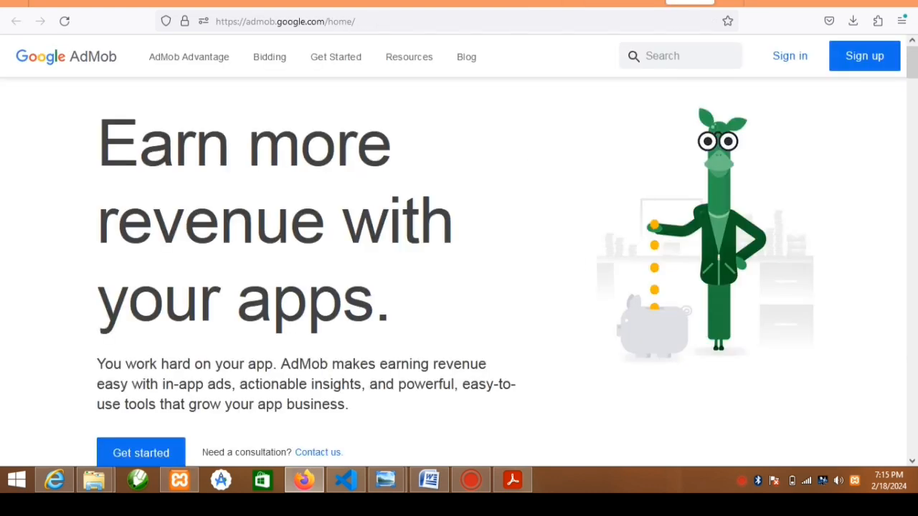
left_click(639, 2)
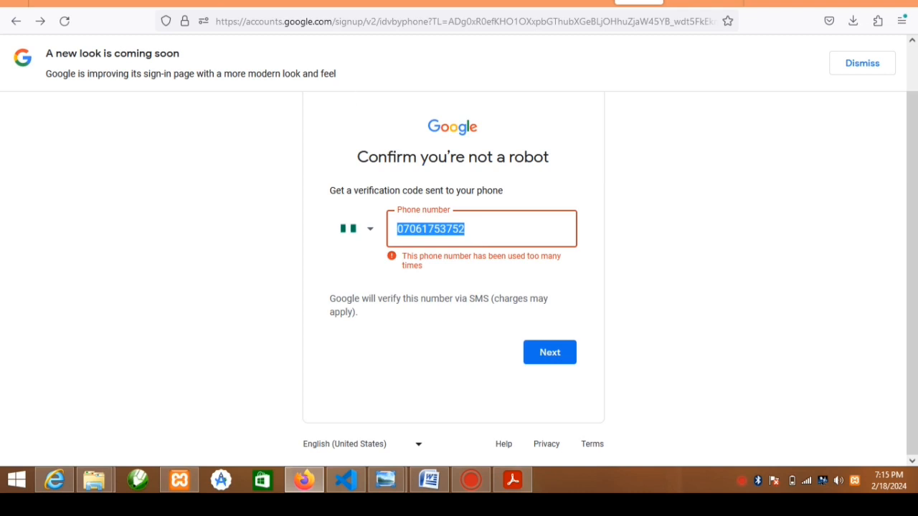
left_click(537, 2)
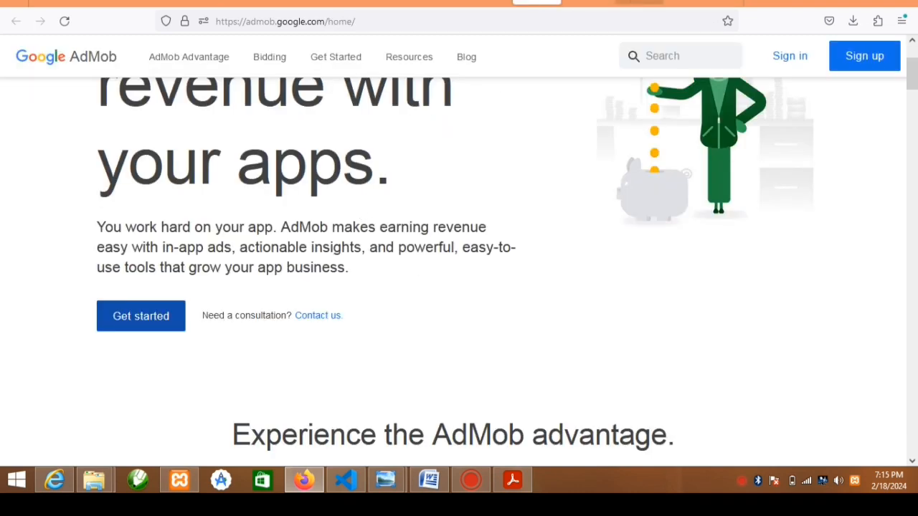
left_click(588, 2)
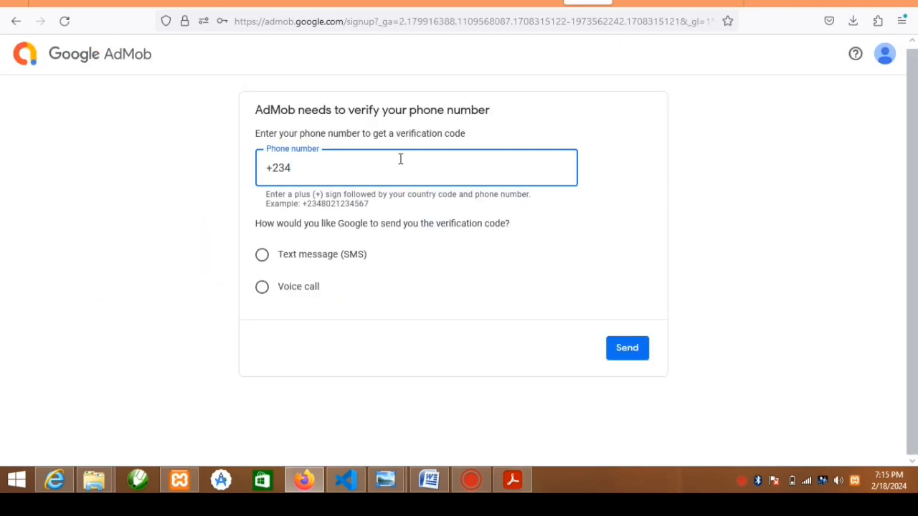
key("ctrl+v")
left_click(274, 257)
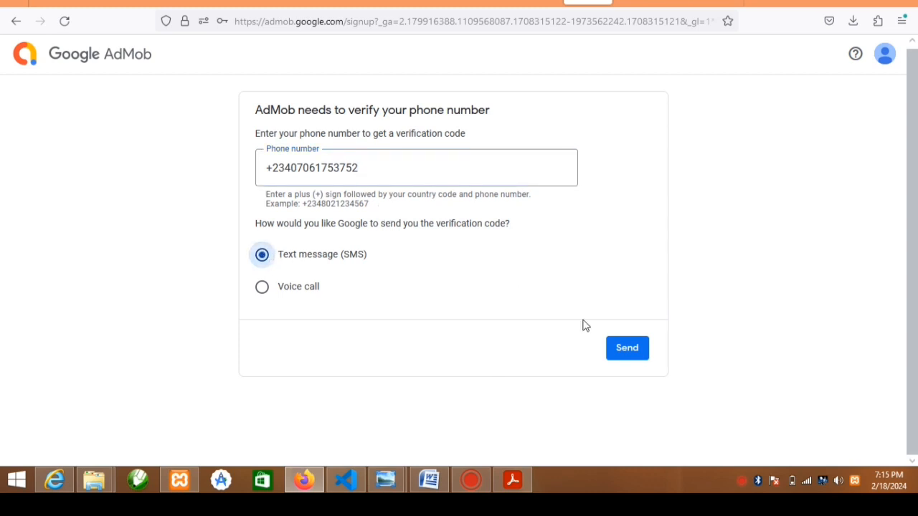
left_click(298, 169)
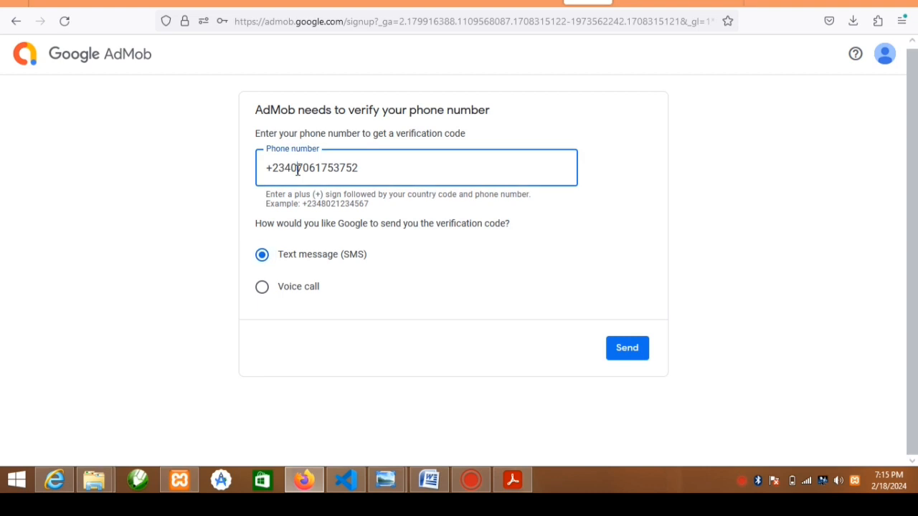
key("BackSpace")
left_click(625, 358)
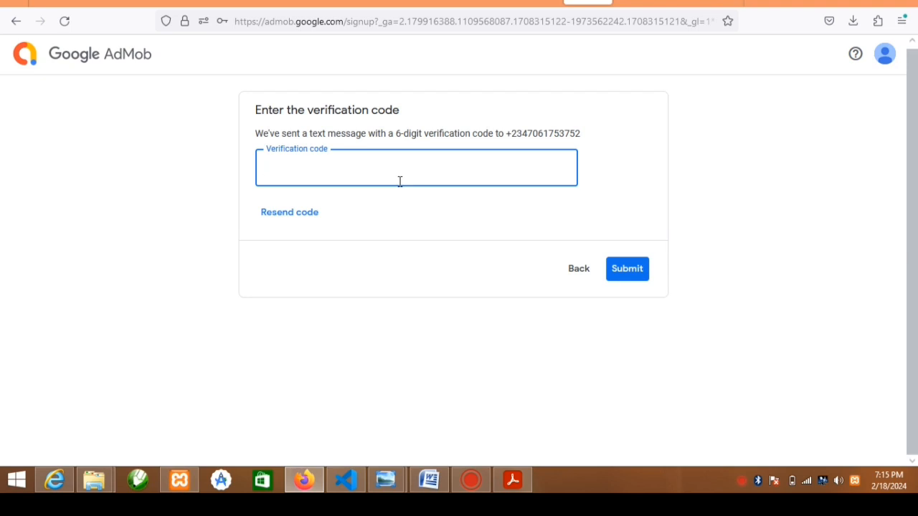
Submit the 6-digit texted verification code and continue into the AdMob account.
left_click(629, 272)
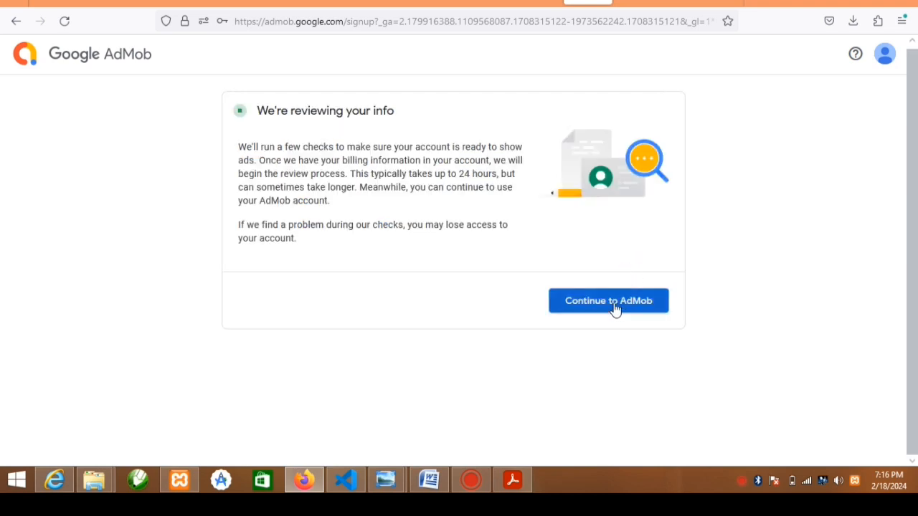
left_click(614, 308)
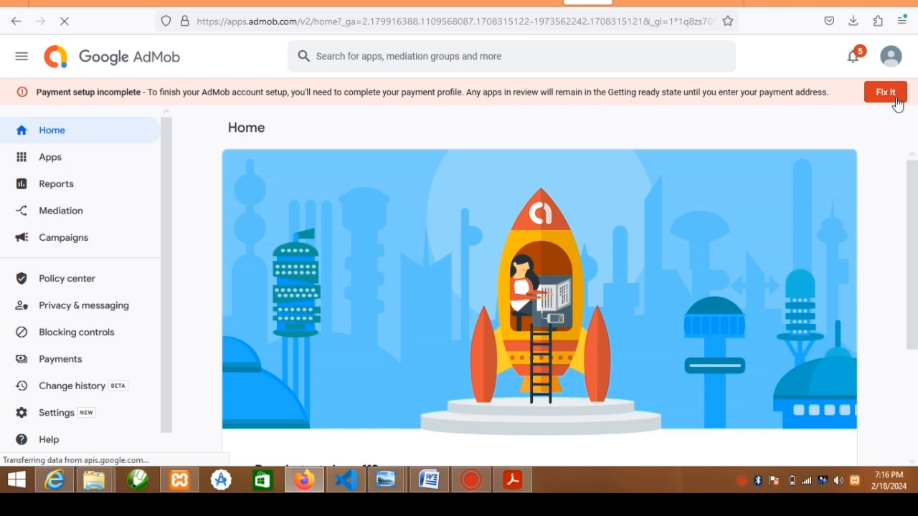
Open Payments from the Fix it banner, check notifications, and begin adding a payments account.
left_click(888, 94)
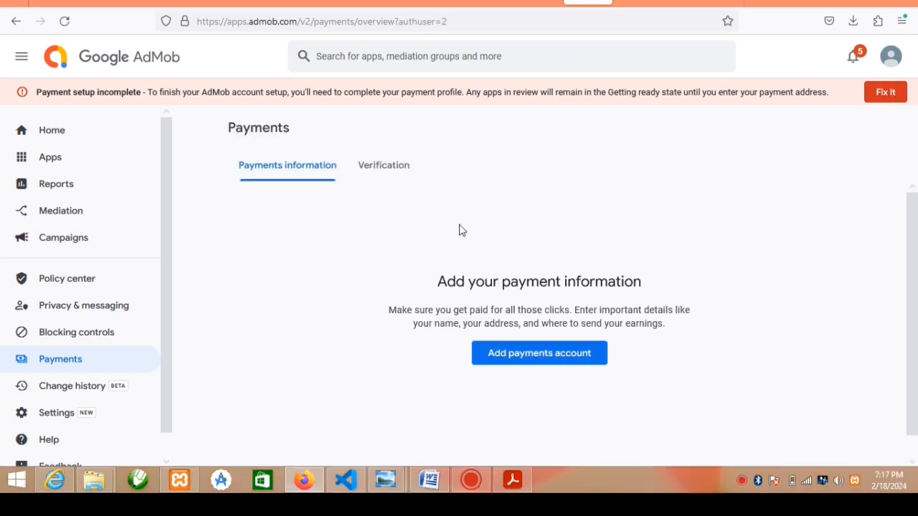
scroll(545, 353, "down", 3)
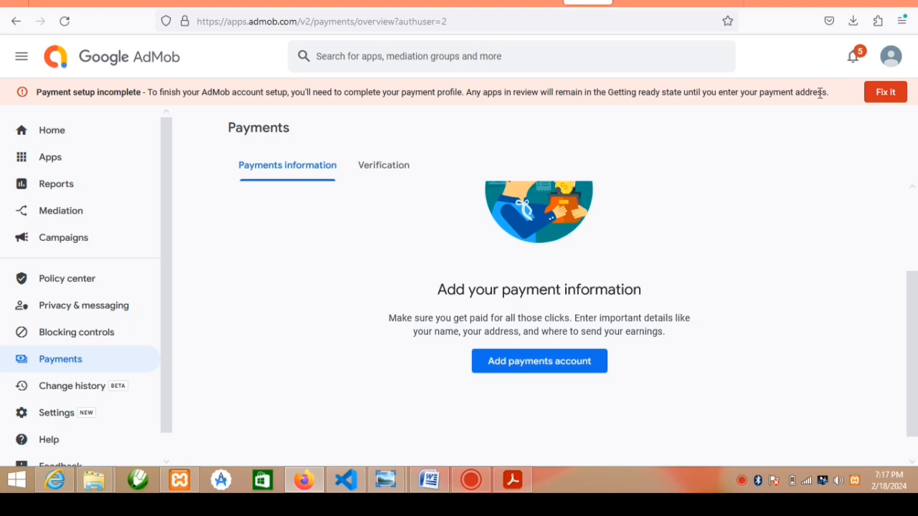
left_click(853, 60)
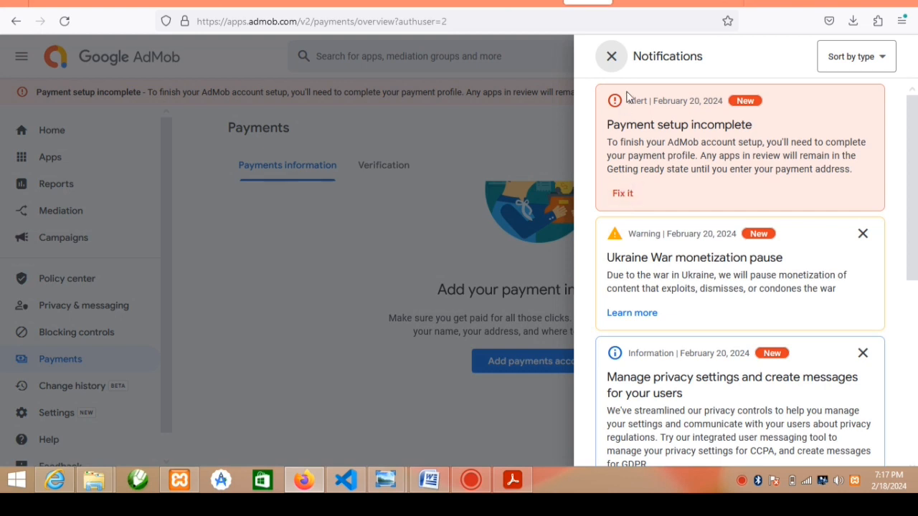
left_click(613, 57)
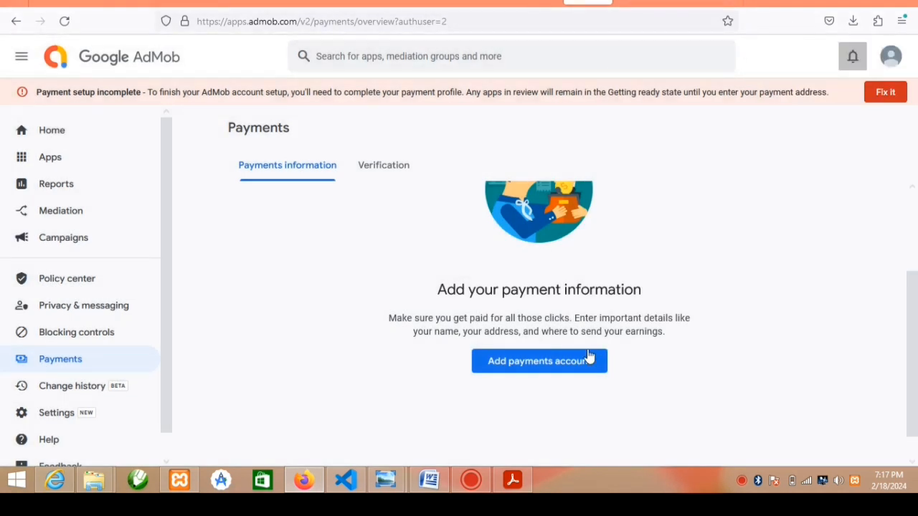
left_click(566, 367)
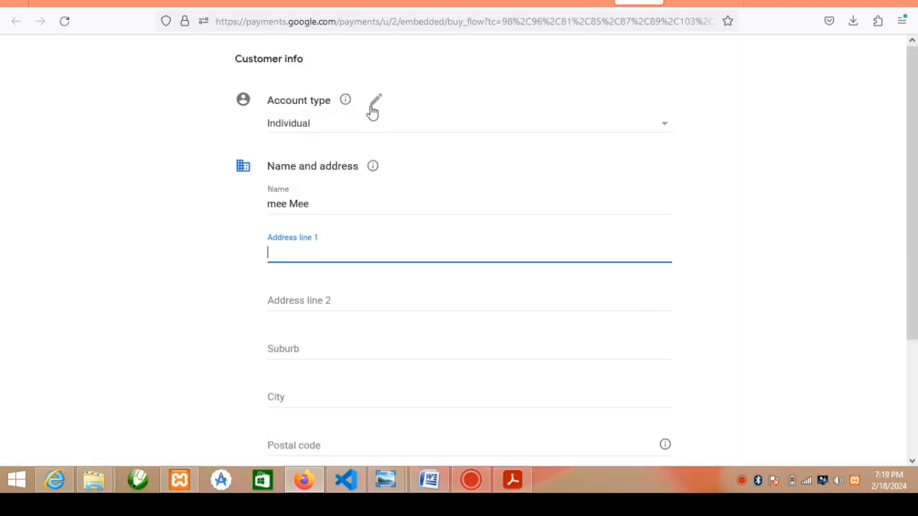
Set the payments account type to Individual and replace the payee's name.
left_click(316, 128)
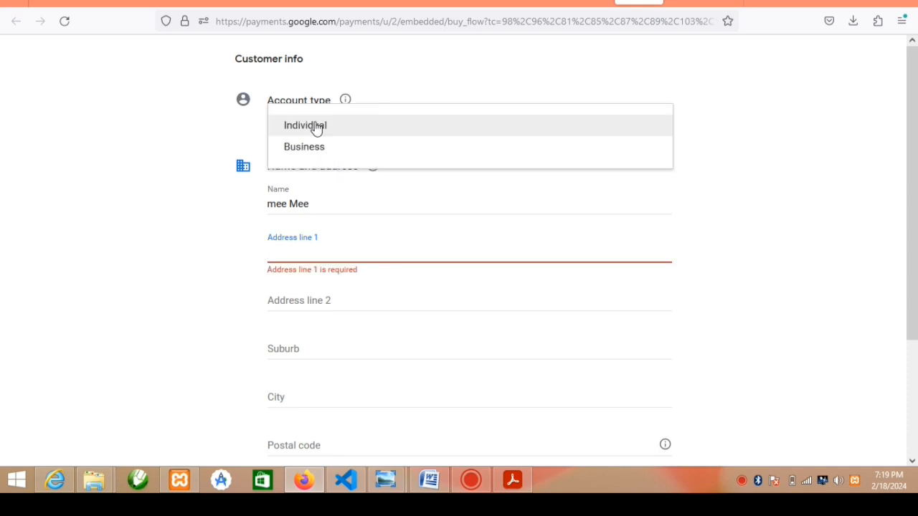
left_click(316, 126)
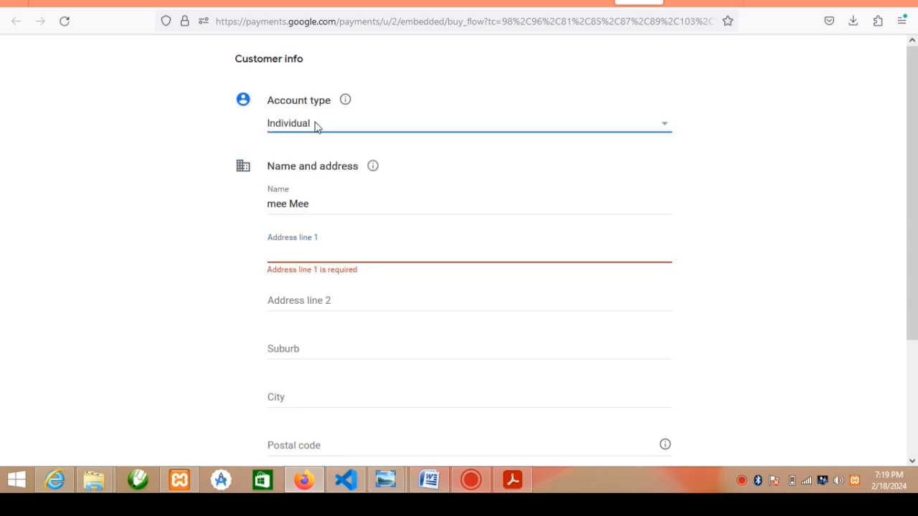
left_click(323, 201)
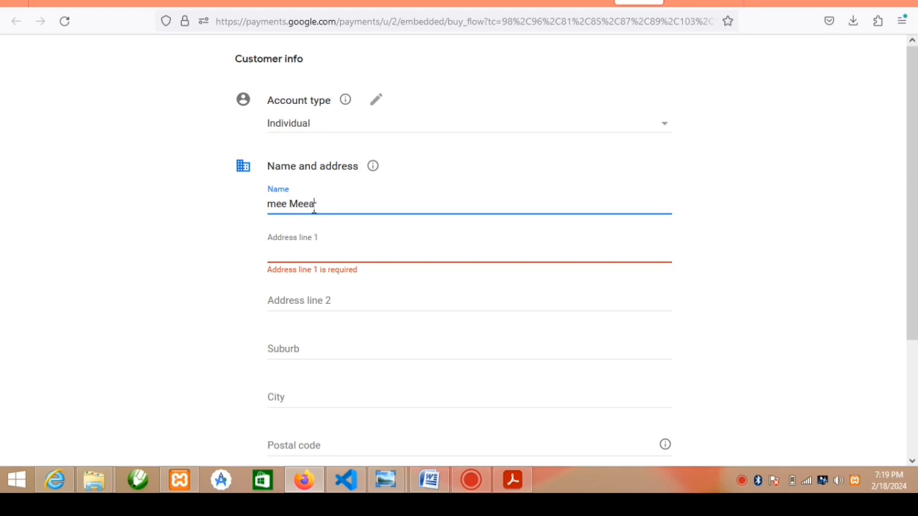
triple_click(314, 205)
key("ctrl+k")
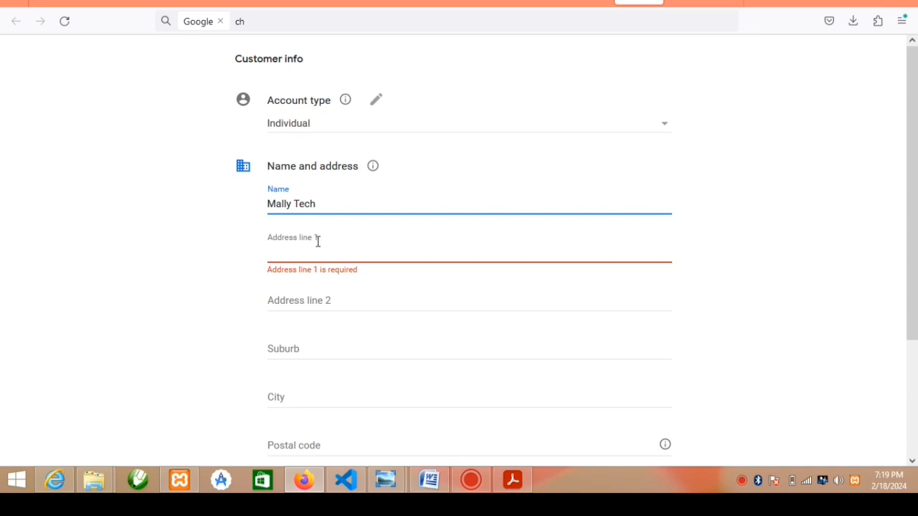
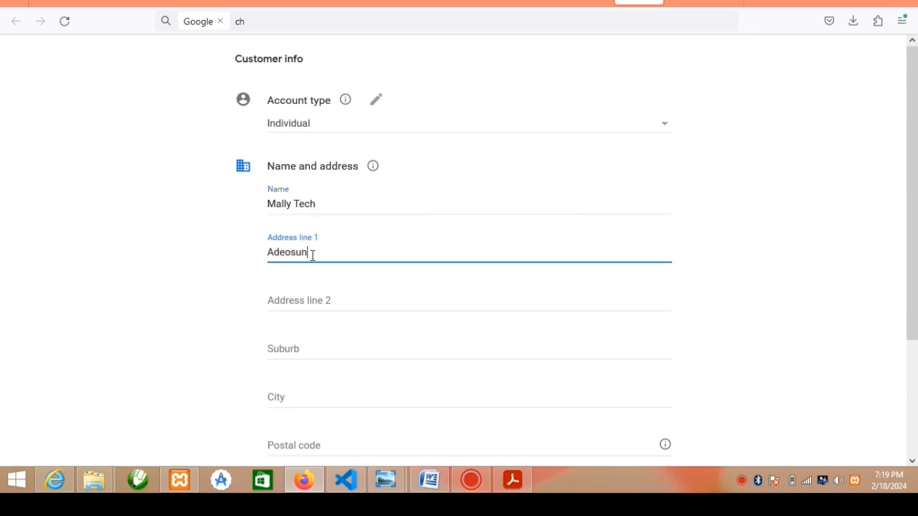
Fill in the second address line, suburb, city and postal code, looking the postal code up online.
left_click(344, 302)
scroll(322, 278, "down", 2)
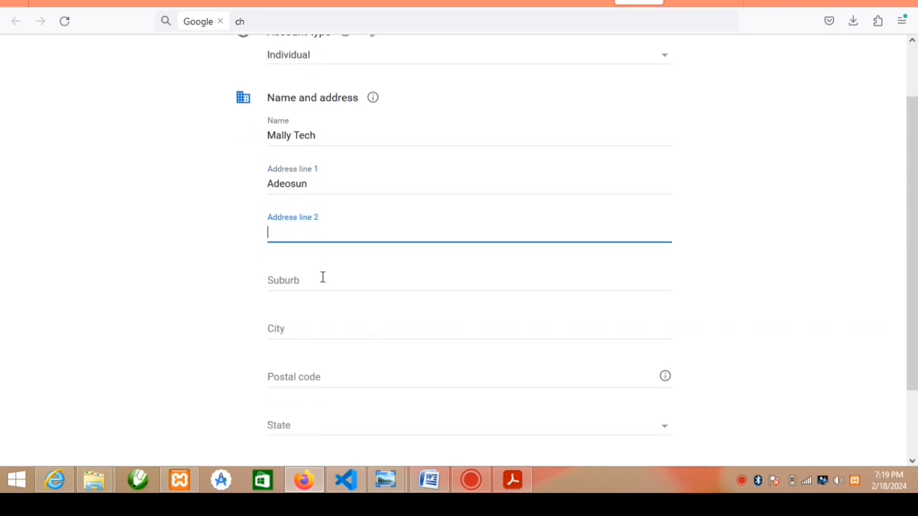
left_click(321, 275)
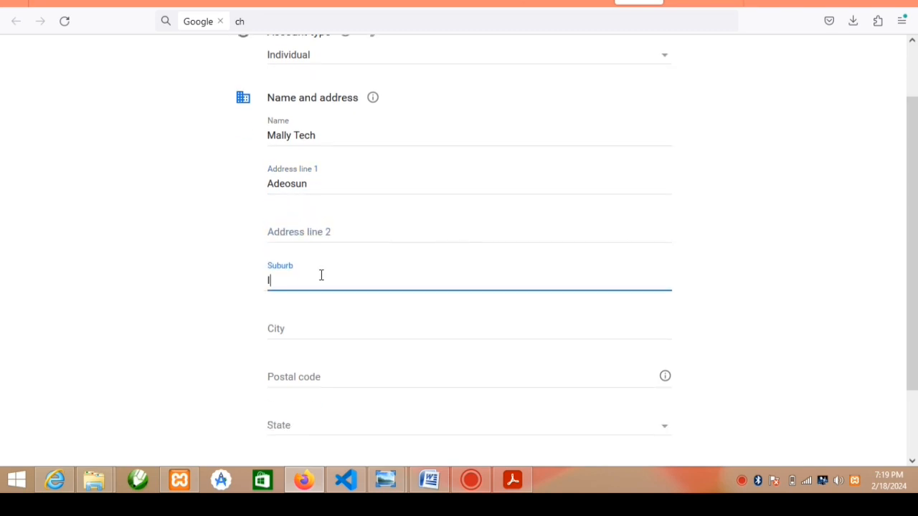
left_click(349, 331)
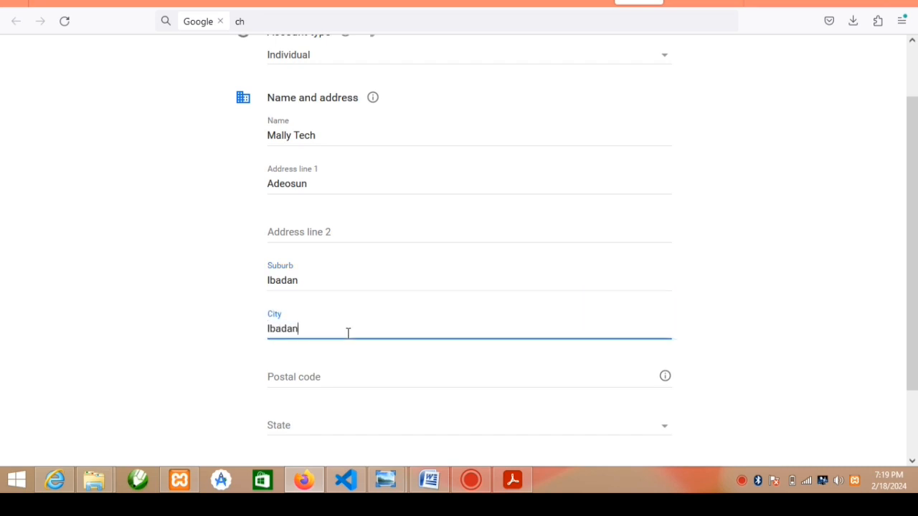
left_click(354, 379)
scroll(473, 349, "down", 2)
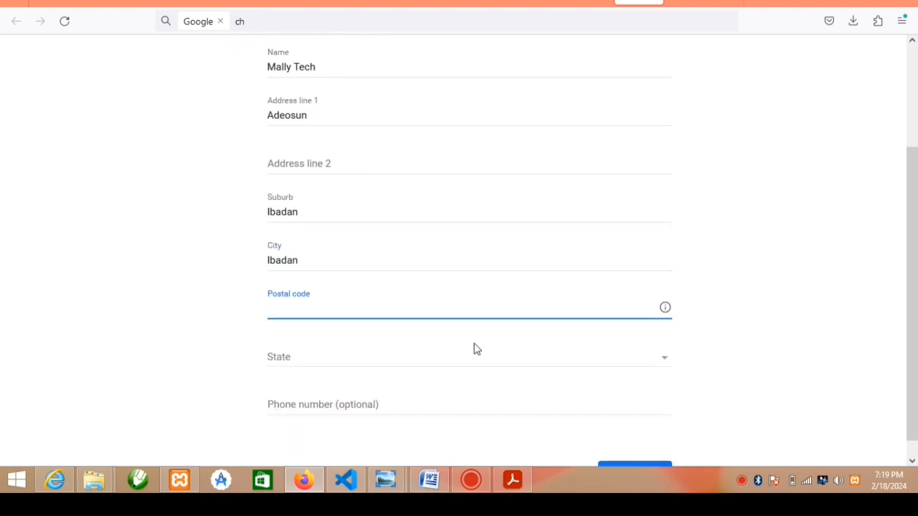
mouse_move(666, 313)
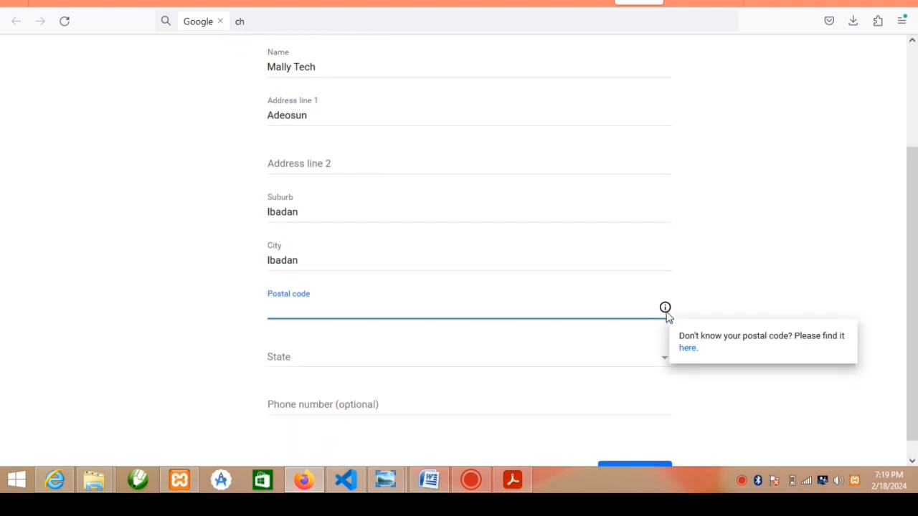
left_click(687, 350)
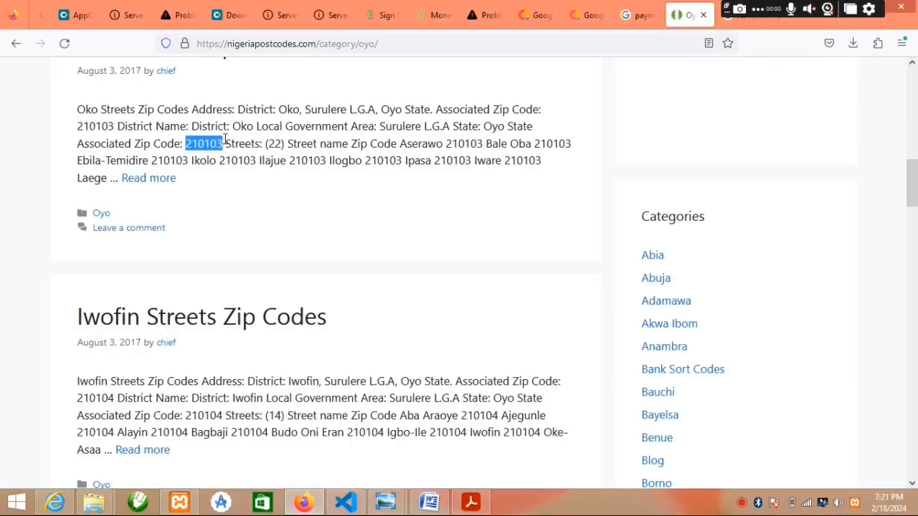
left_click(639, 15)
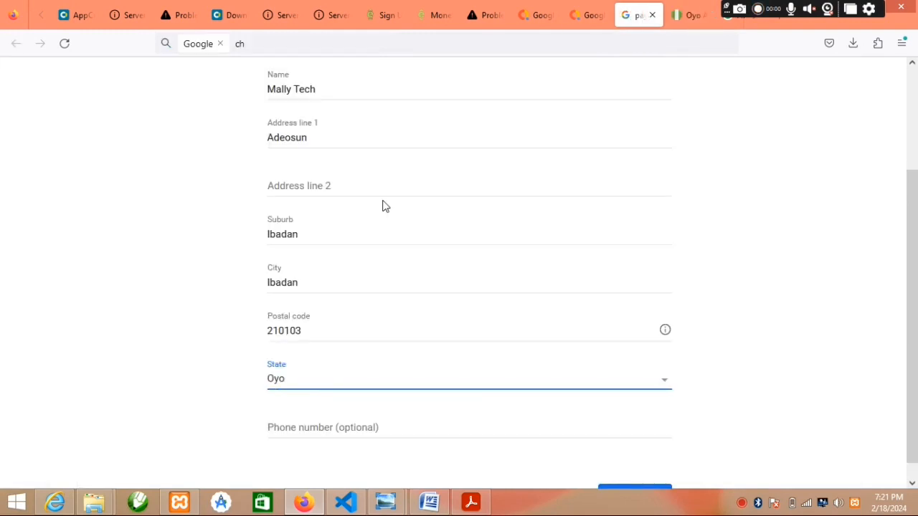
left_click(319, 323)
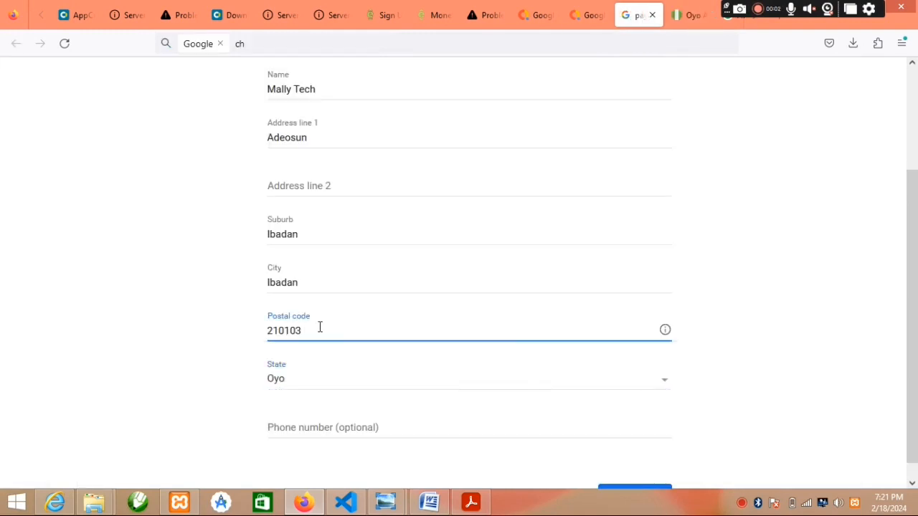
Choose Oyo as the state and submit the name, address and customer info.
left_click(289, 366)
left_click(289, 367)
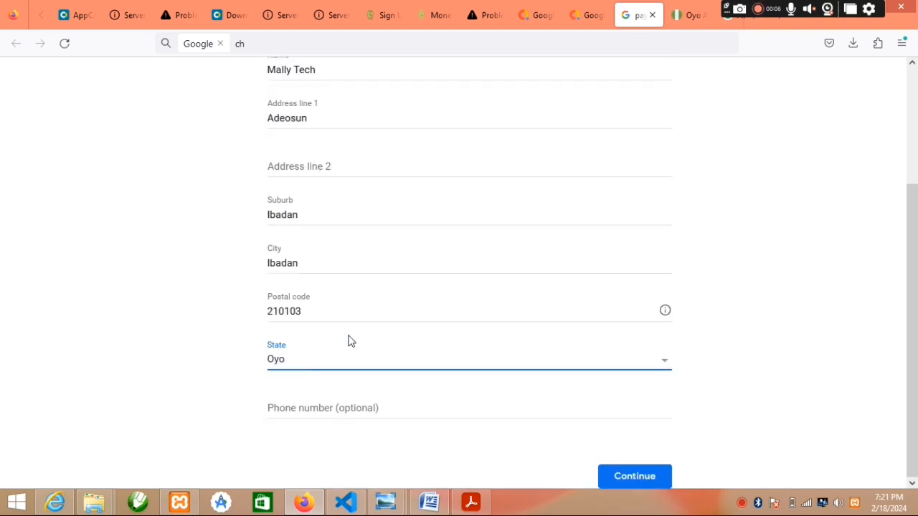
left_click(317, 408)
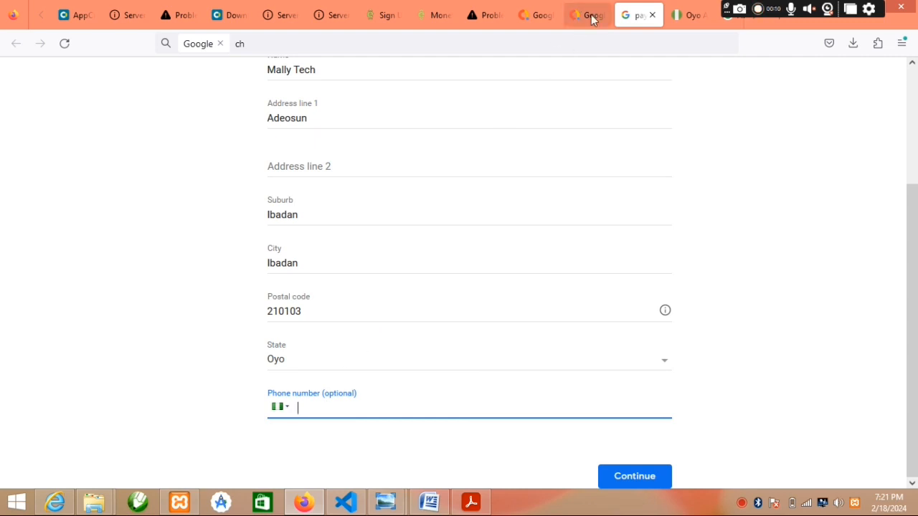
left_click(635, 475)
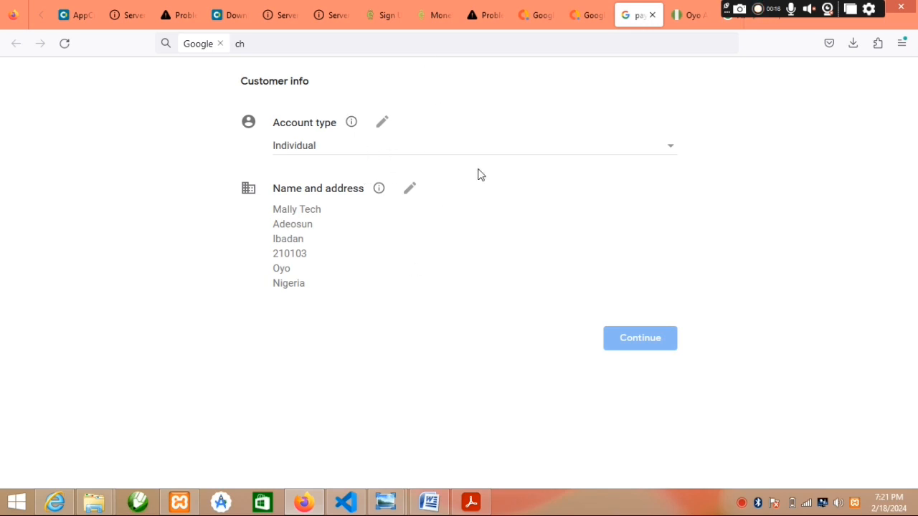
left_click(654, 346)
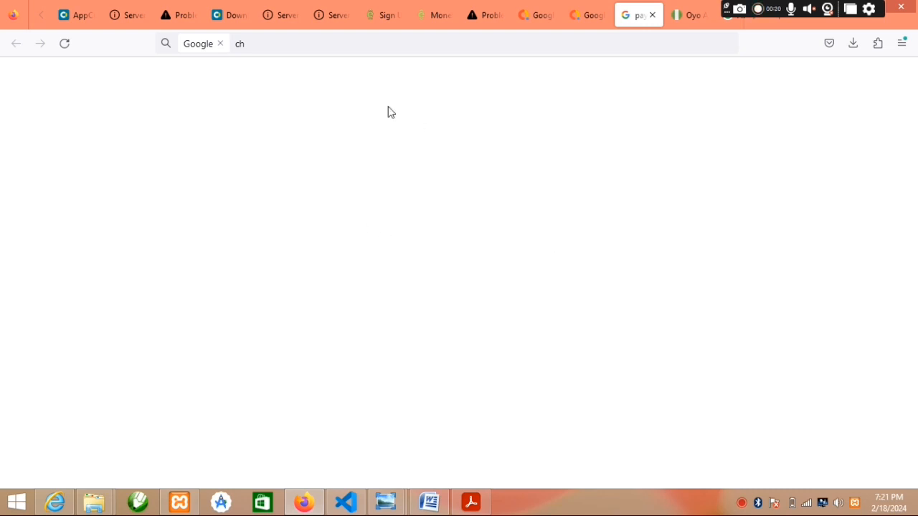
Dismiss the address suggestions, reload the blank Payments page and close the error message.
left_click(206, 50)
left_click(214, 190)
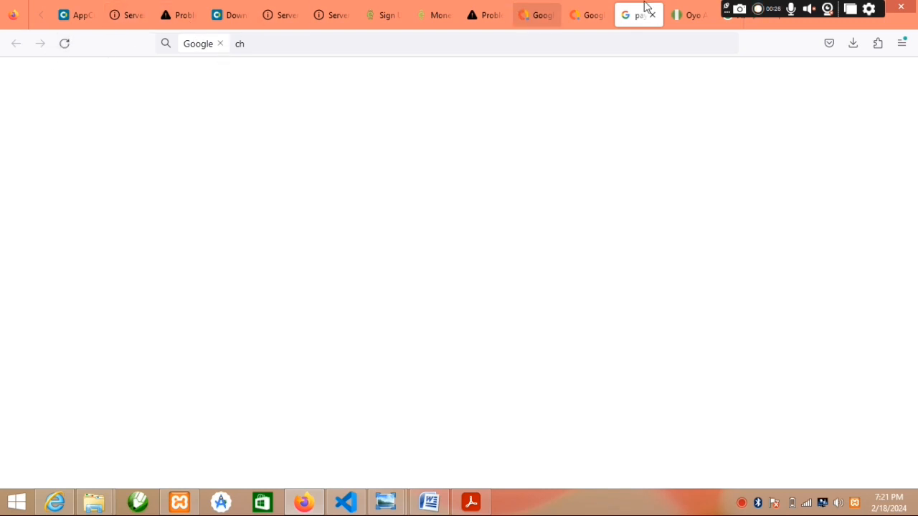
left_click(69, 51)
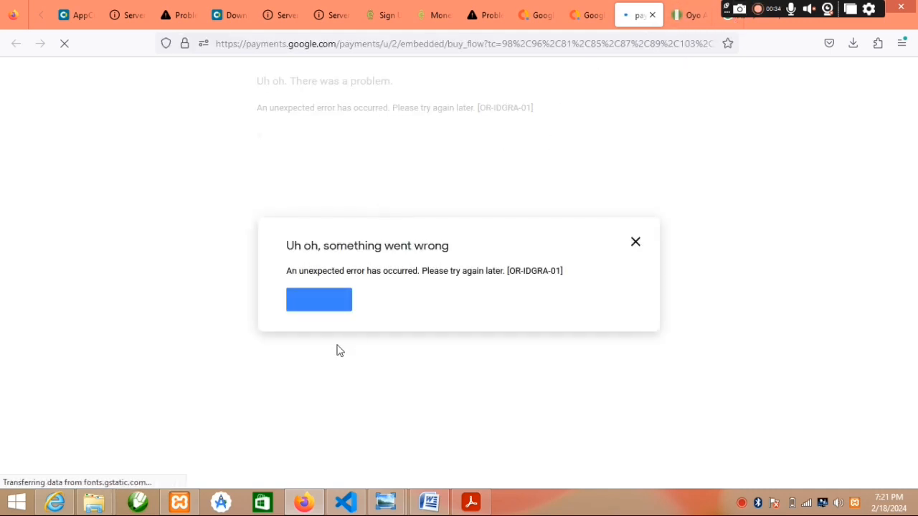
left_click(323, 306)
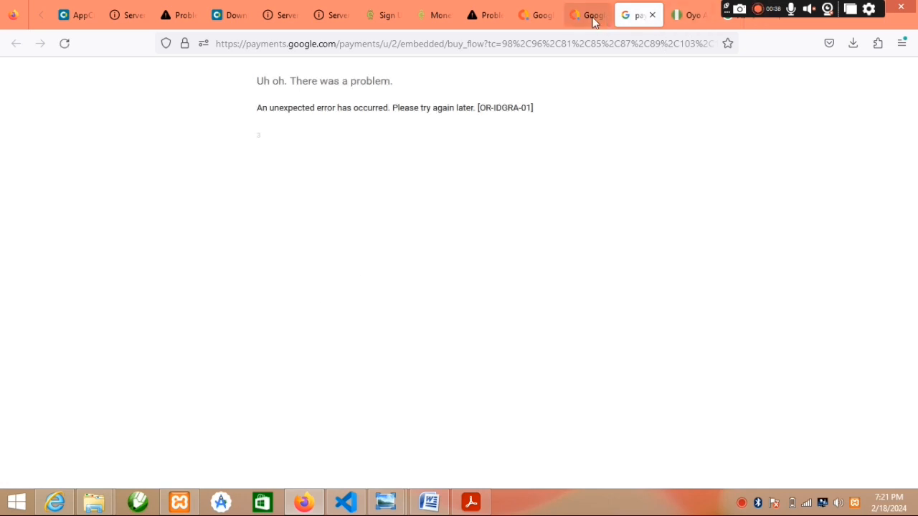
Review AdMob's notifications and payments verification pages, then go to the Apps list.
left_click(593, 20)
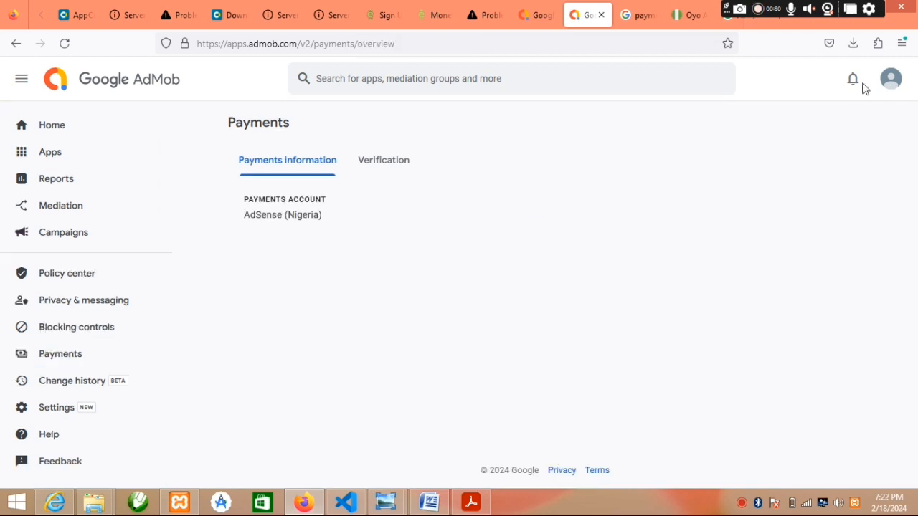
left_click(852, 82)
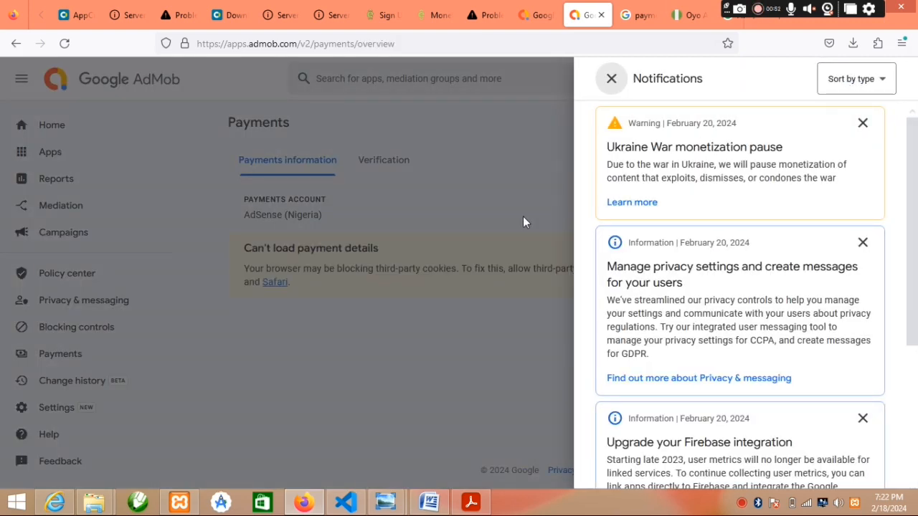
left_click(423, 245)
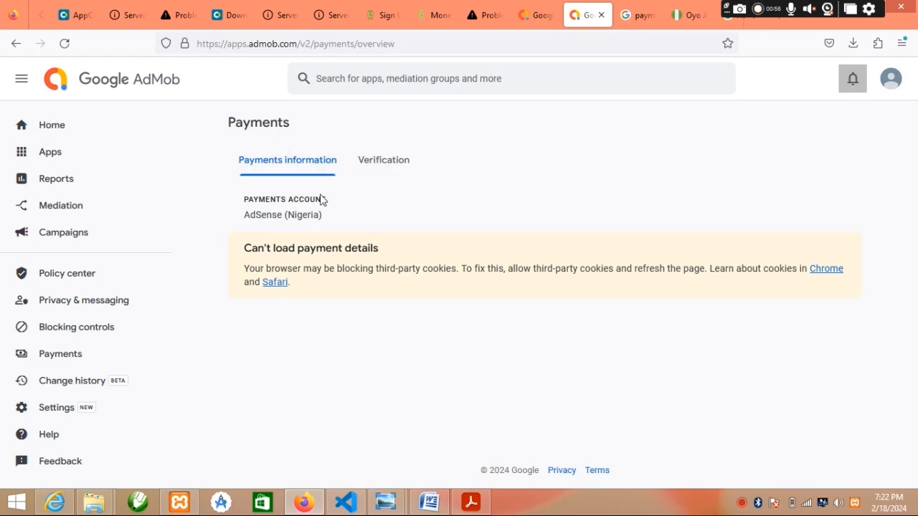
left_click(380, 158)
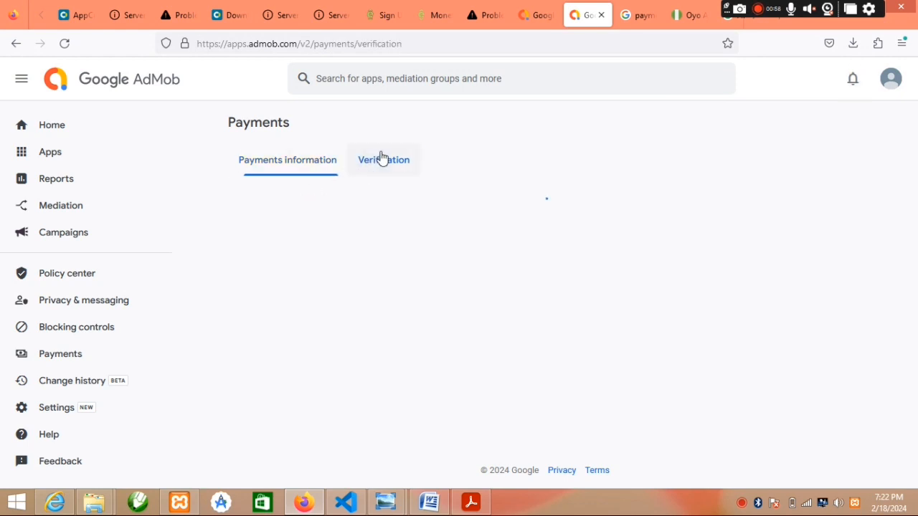
scroll(555, 193, "down", 1)
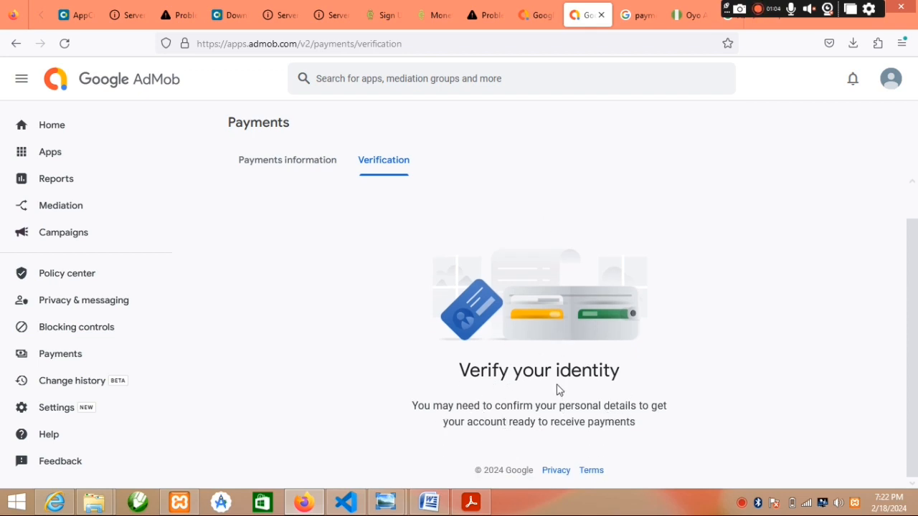
left_click(288, 159)
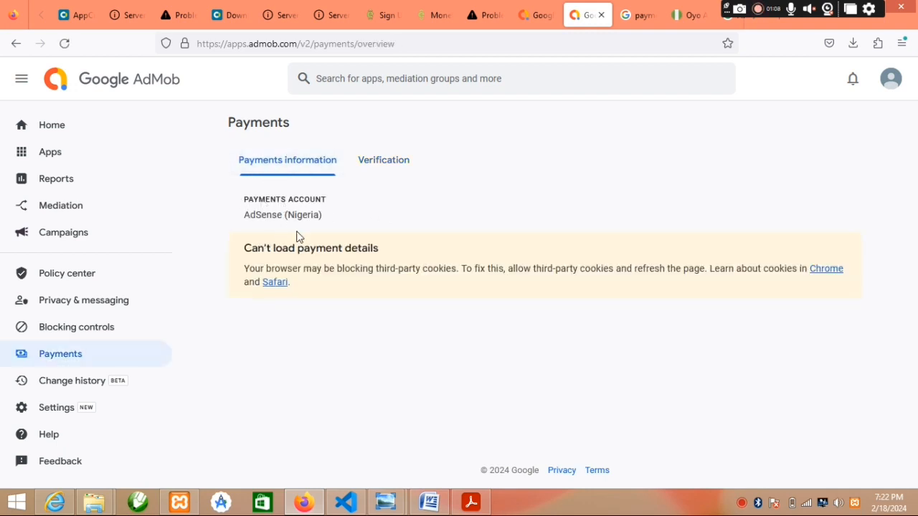
left_click(43, 160)
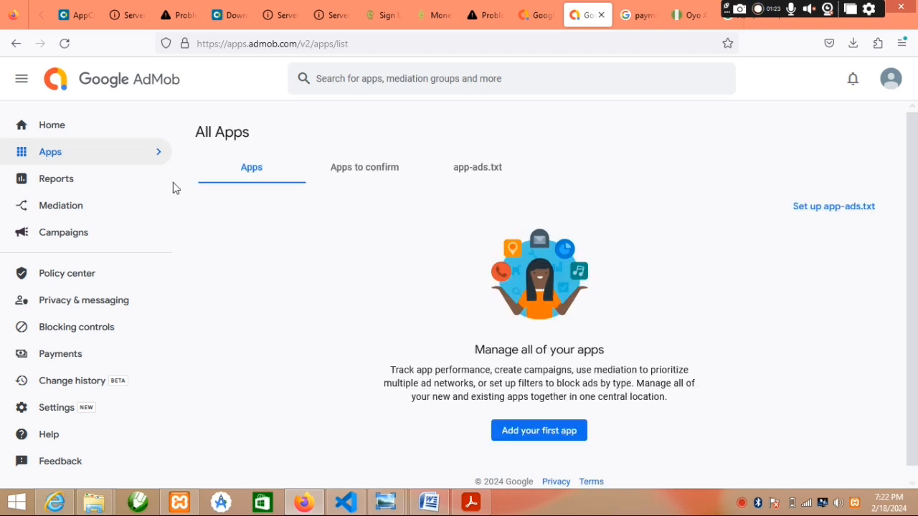
Start a new Android app that is not listed on a supported app store.
left_click(532, 430)
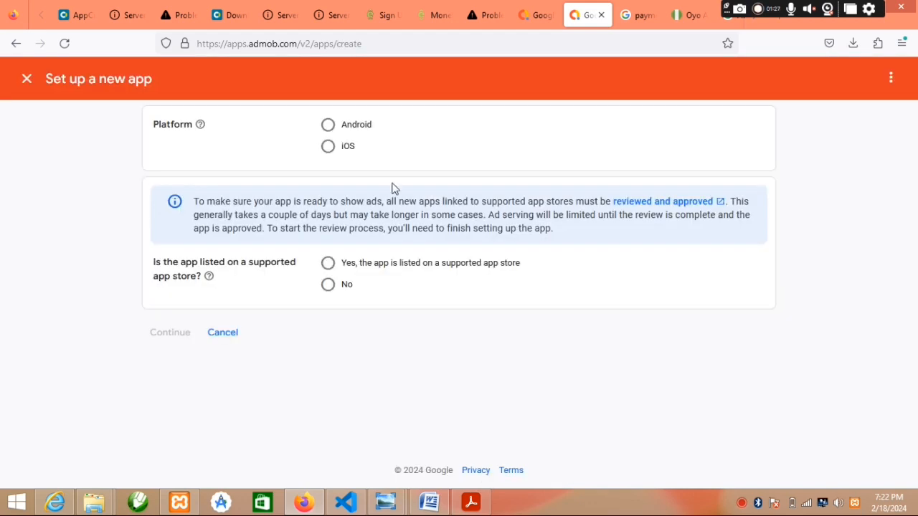
left_click(328, 128)
left_click(210, 279)
mouse_move(211, 279)
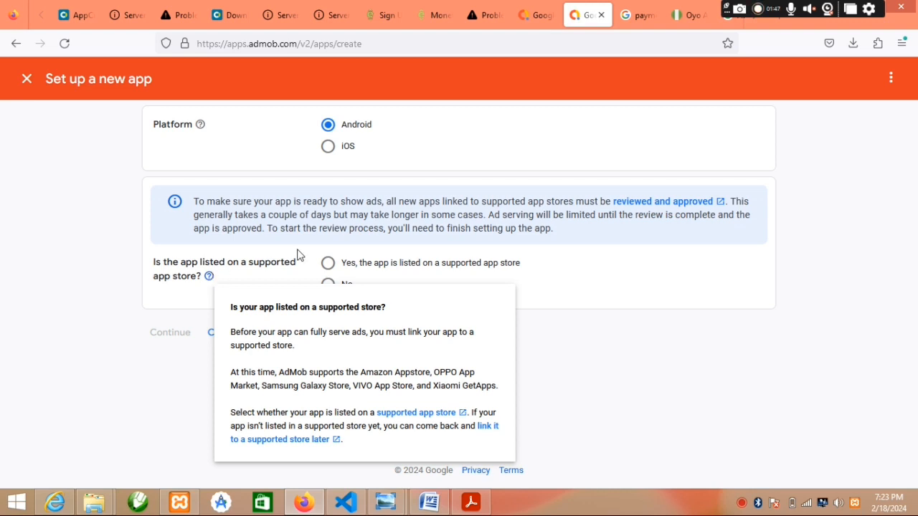
left_click(330, 287)
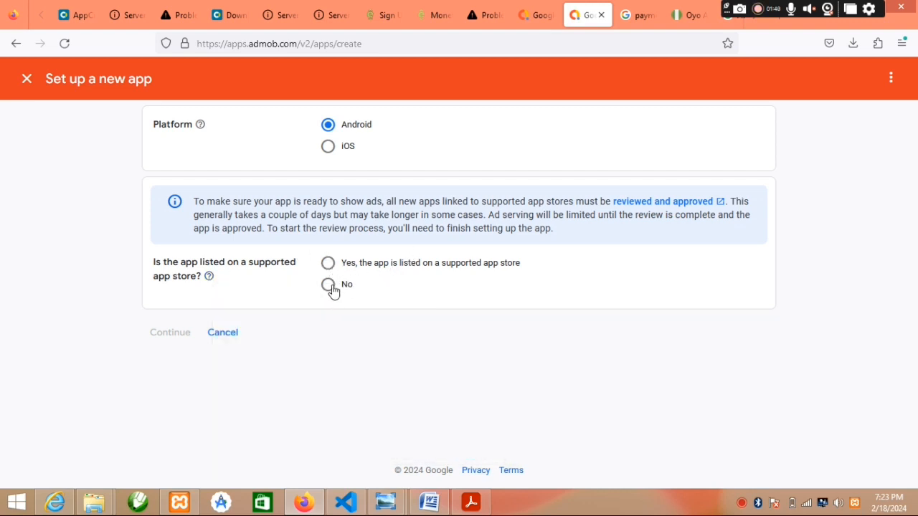
left_click(167, 344)
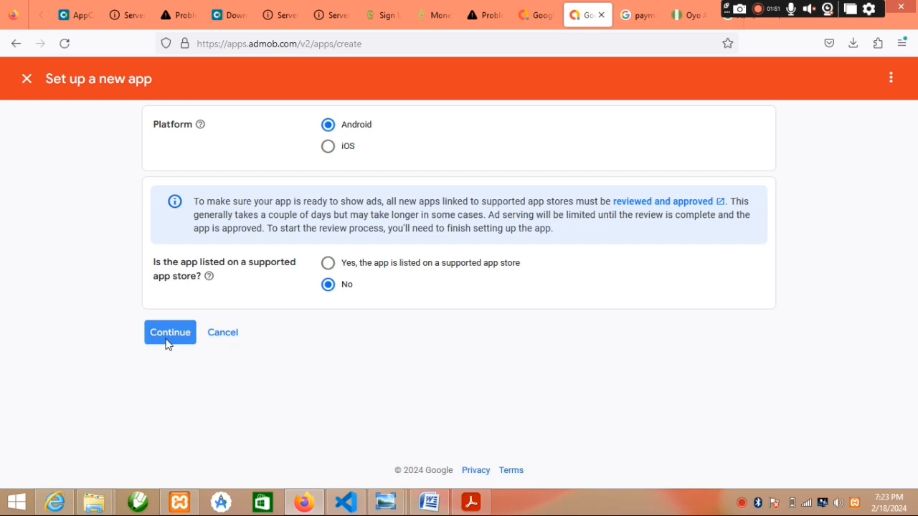
Name the app 'Tutorial', add it, and go to its app overview.
left_click(360, 174)
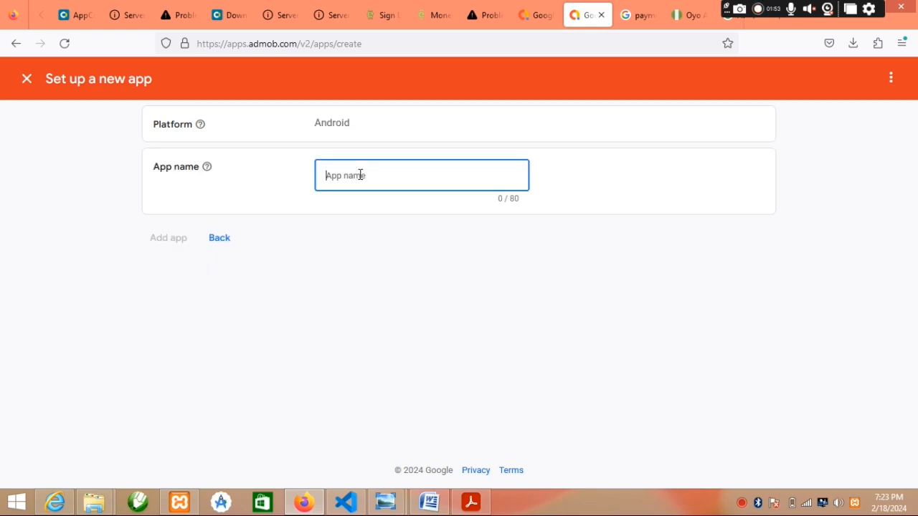
type("Tutorial")
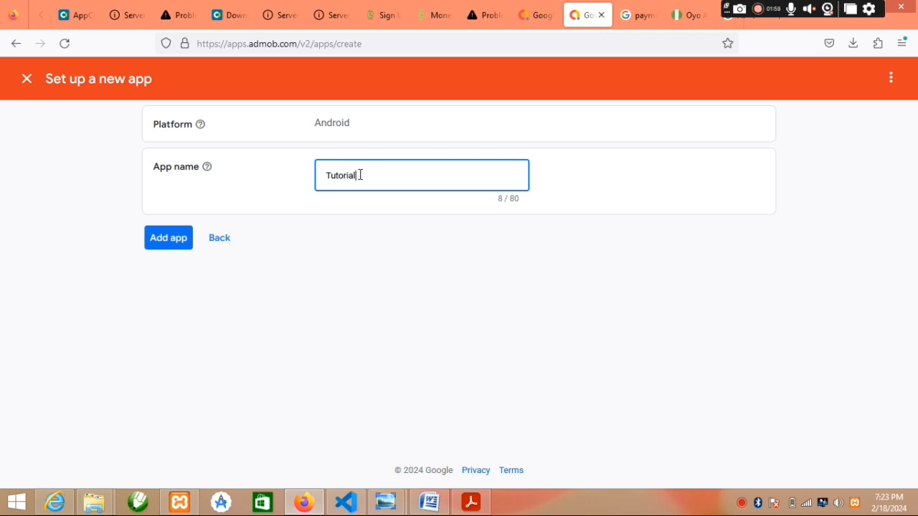
left_click(180, 240)
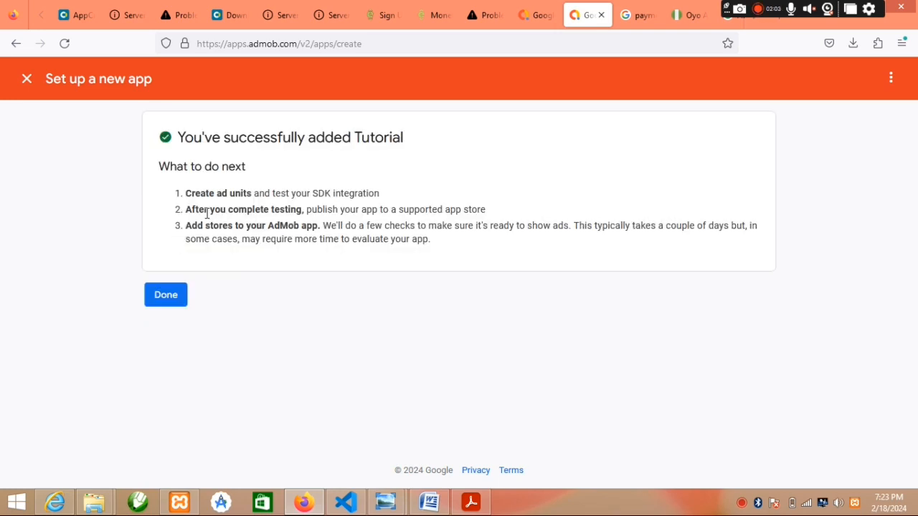
left_click(180, 292)
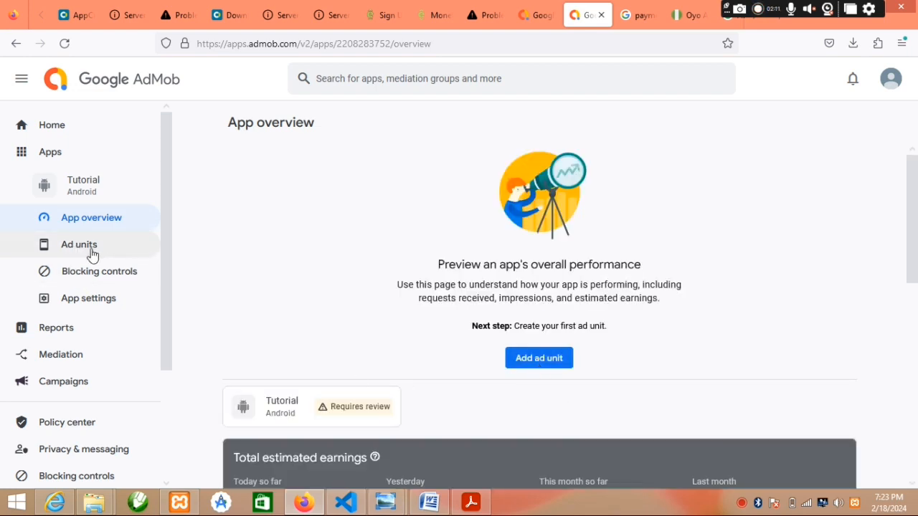
Create a Banner ad unit named 'banner' for Tutorial and copy the app ID into AppCreator24.
left_click(90, 255)
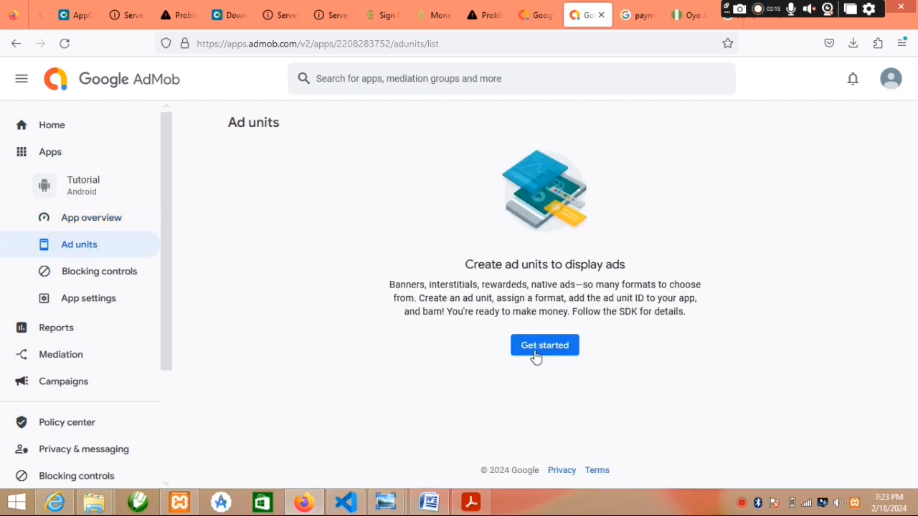
left_click(536, 347)
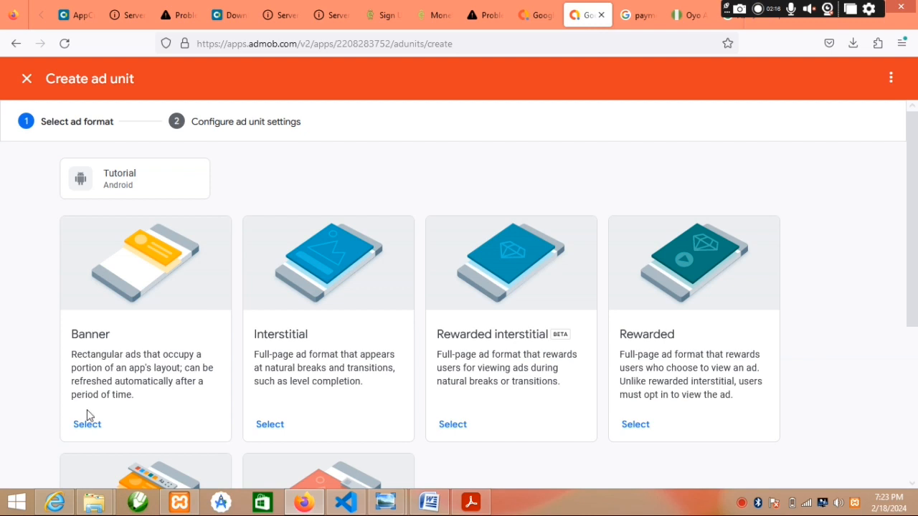
left_click(80, 430)
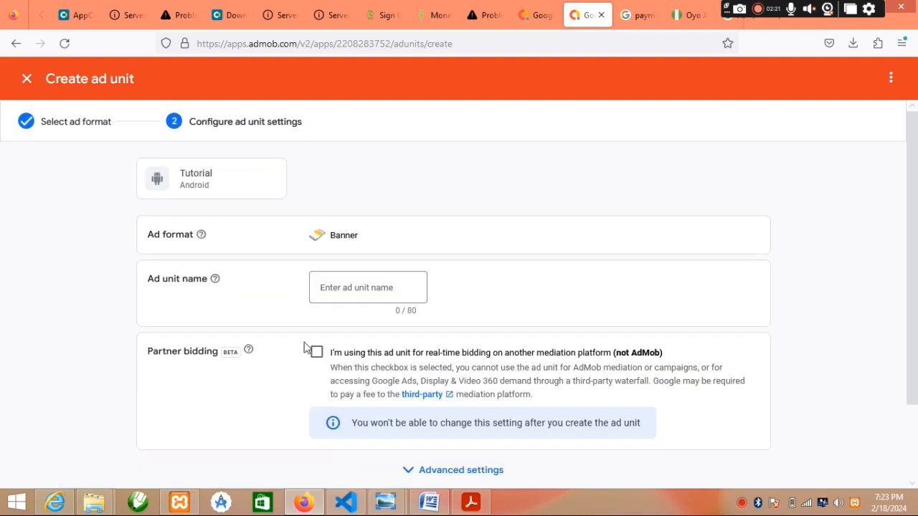
left_click(342, 290)
type("banner")
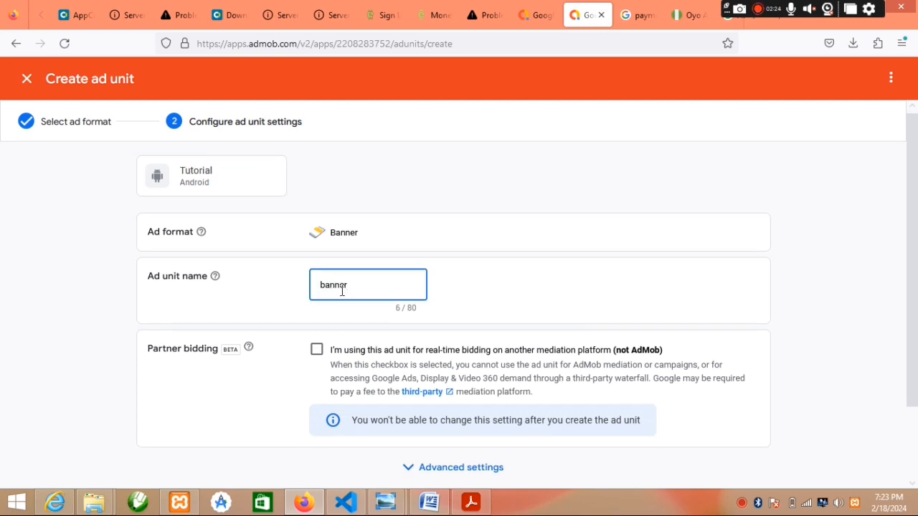
scroll(277, 306, "down", 2)
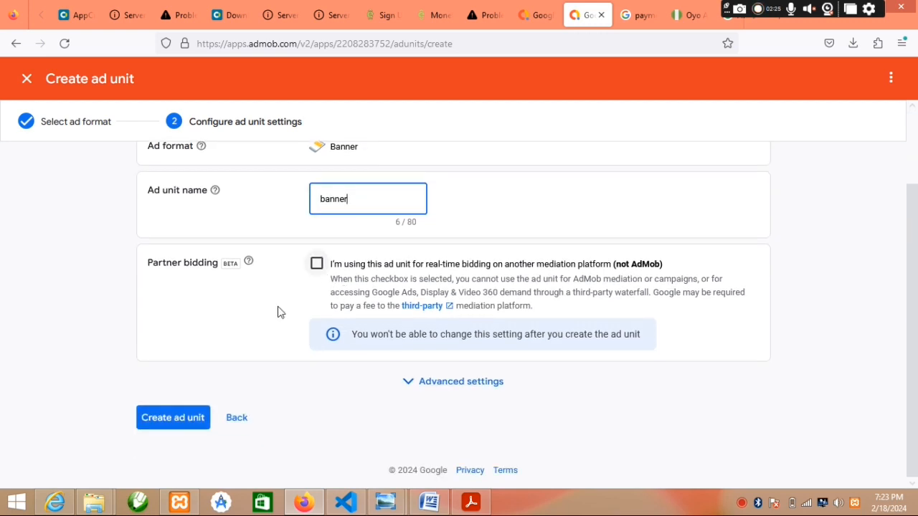
left_click(174, 420)
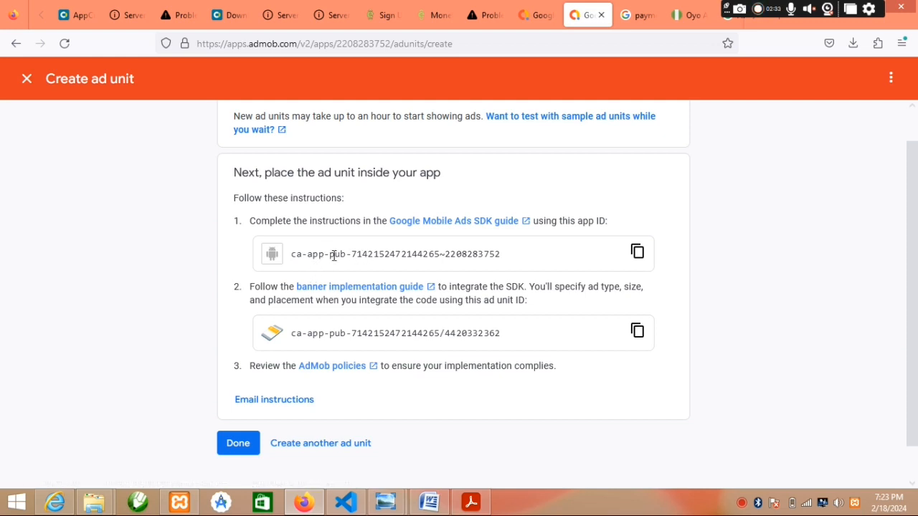
left_click(637, 255)
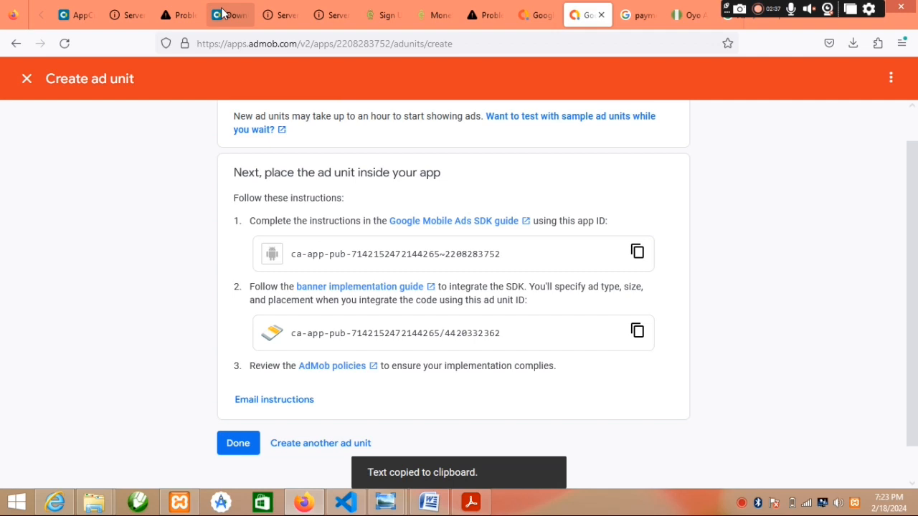
left_click(74, 15)
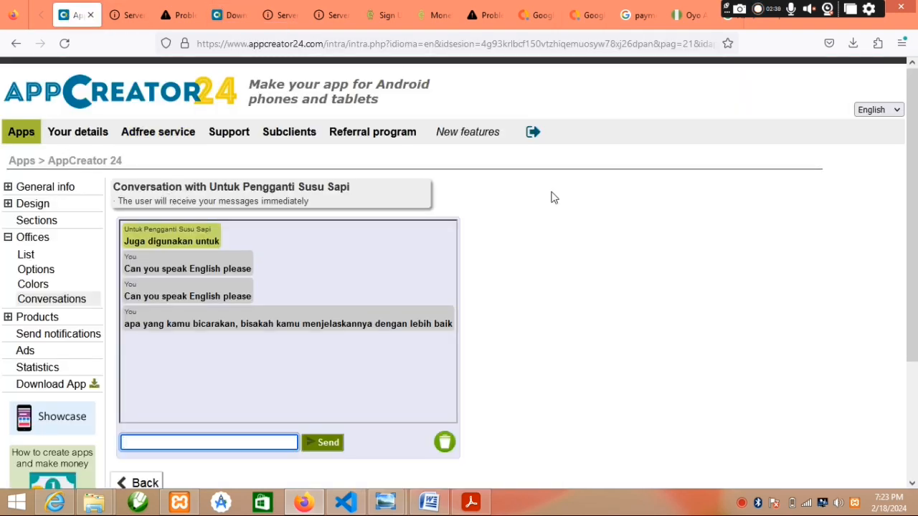
Log out of AppCreator24, sign back in with the saved account, and open Tutorial's editor.
left_click(534, 133)
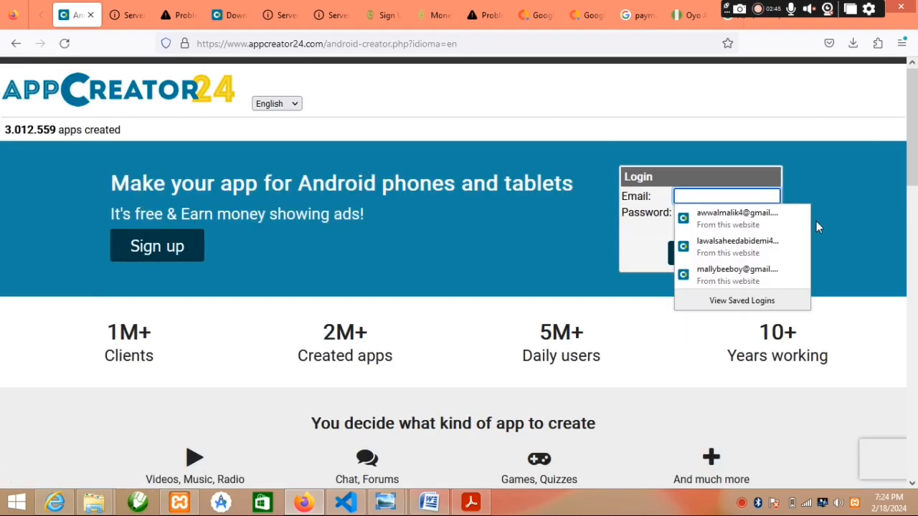
left_click(750, 256)
left_click(700, 254)
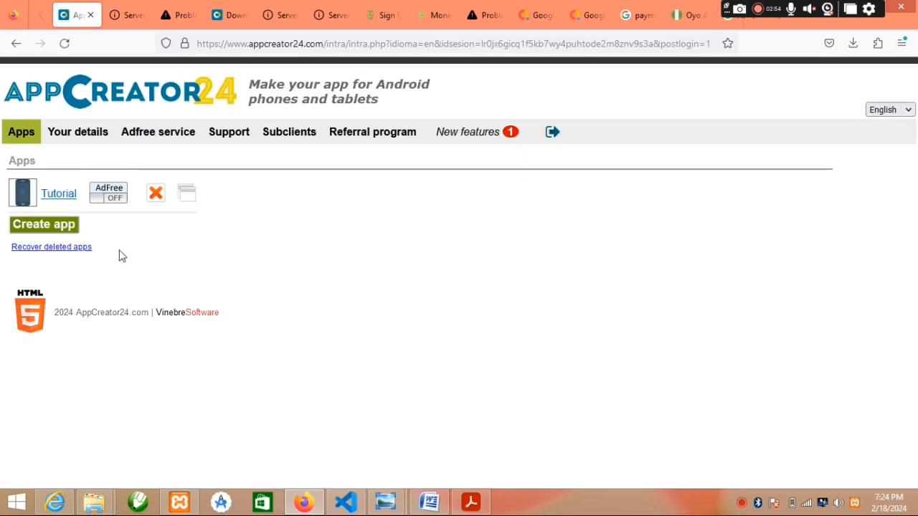
left_click(67, 195)
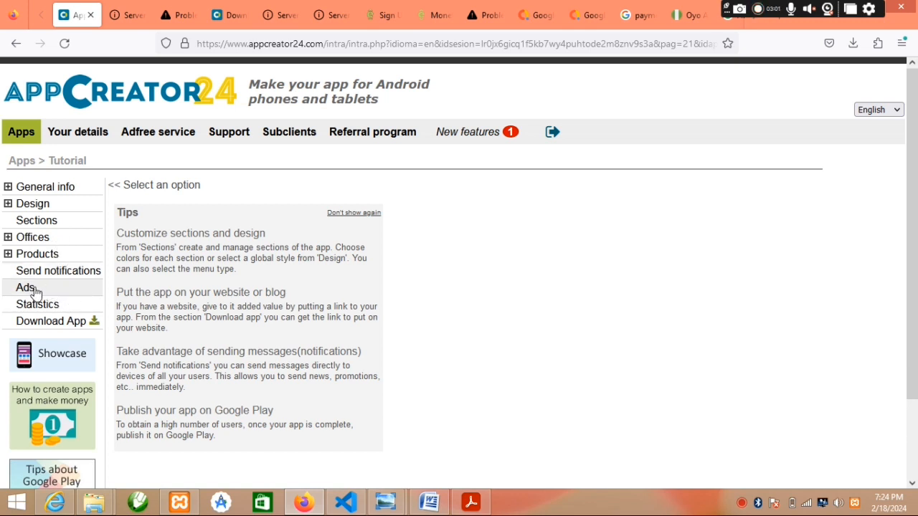
Replace the Admob App ID in General info > Name and icon with Tutorial's ID, then save and regenerate.
left_click(36, 293)
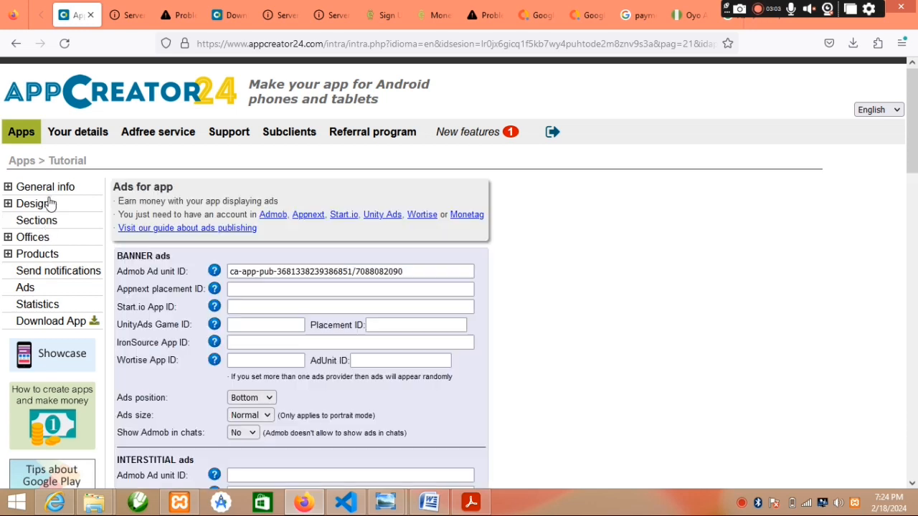
left_click(50, 187)
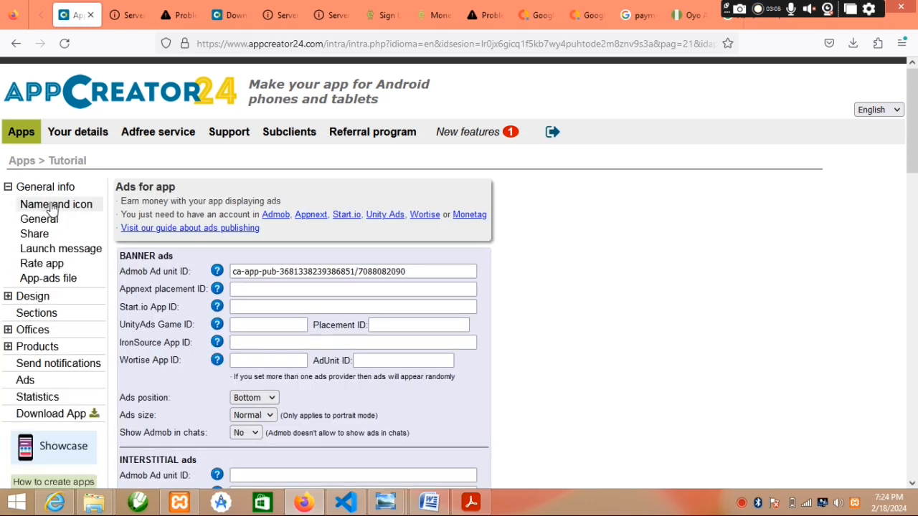
left_click(51, 207)
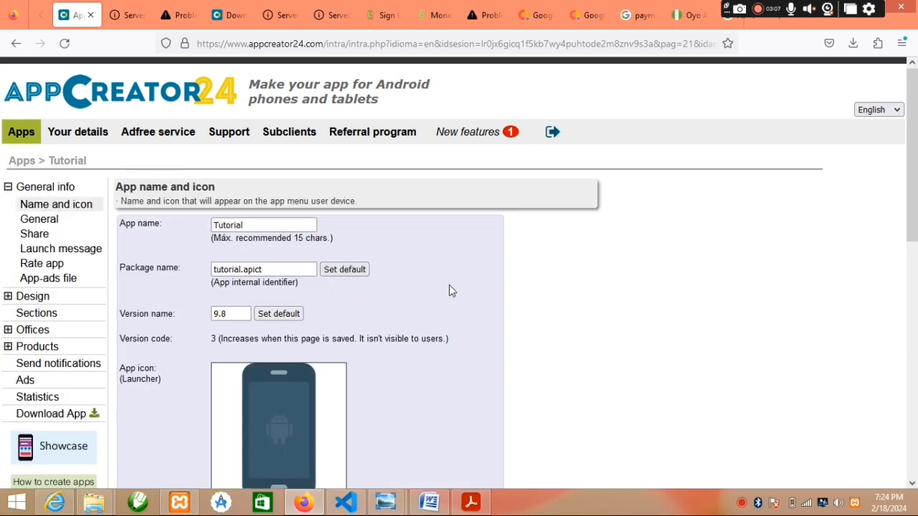
scroll(449, 287, "down", 10)
left_click(255, 294)
key("ctrl+a")
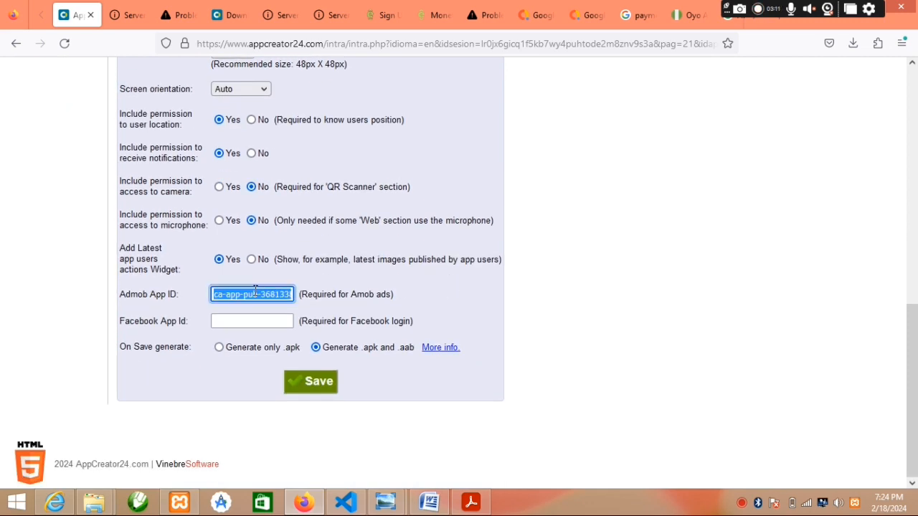
key("ctrl+v")
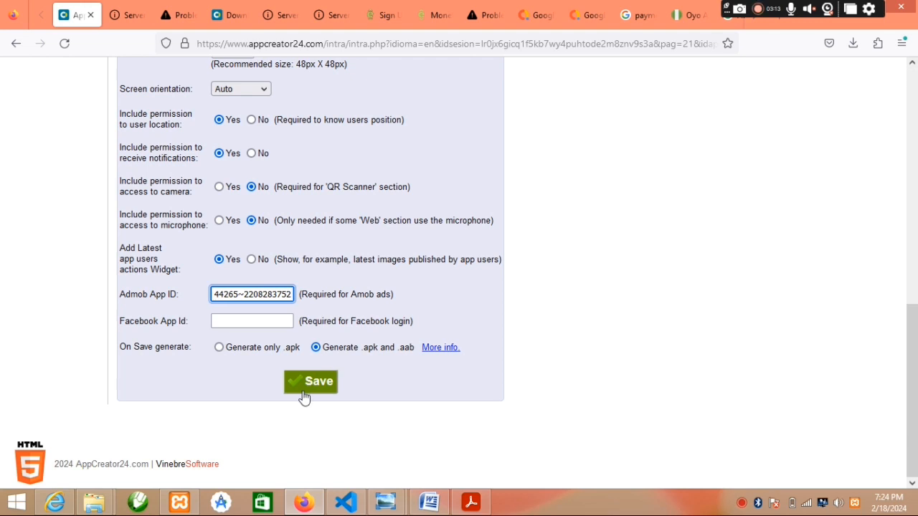
left_click(313, 385)
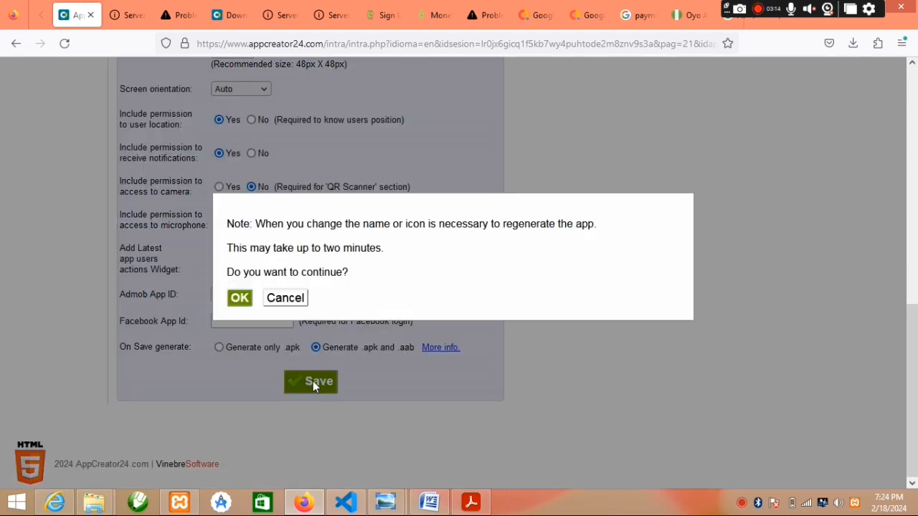
left_click(239, 299)
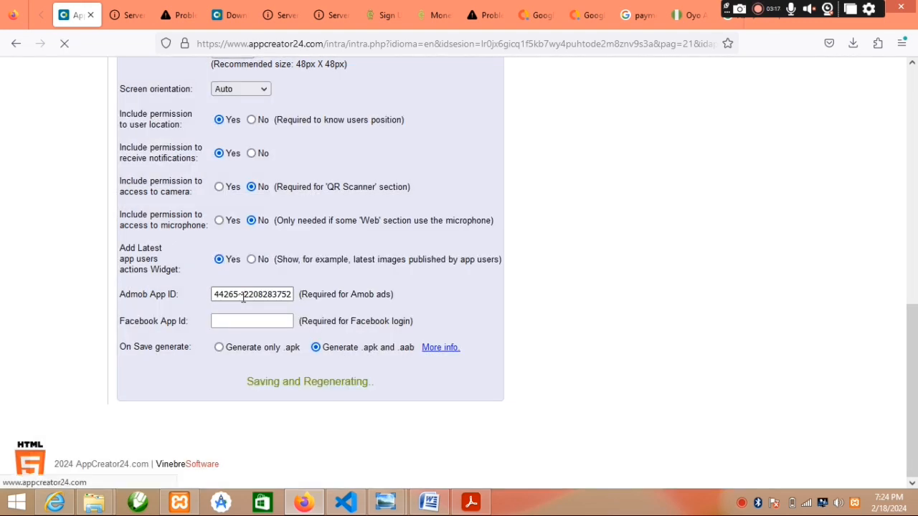
scroll(243, 296, "up", 8)
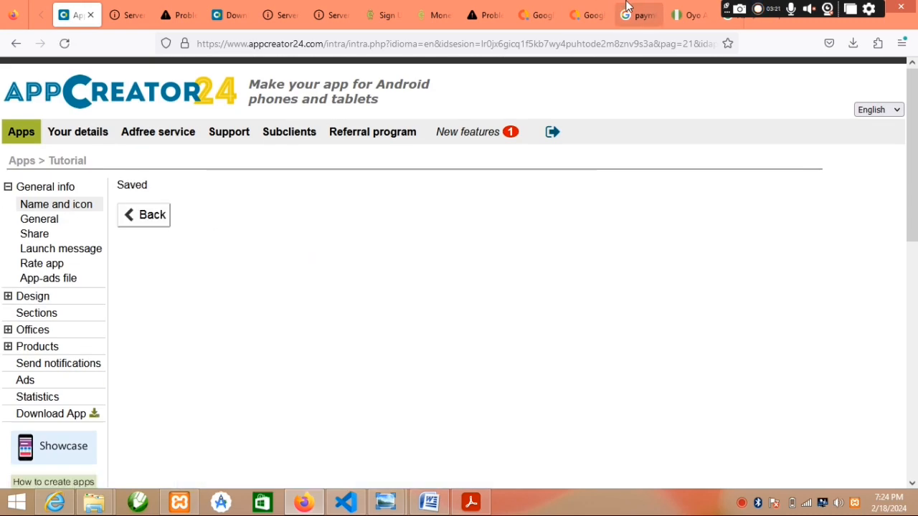
Copy the banner ad unit ID from AdMob and bring up Tutorial's ads settings.
left_click(590, 15)
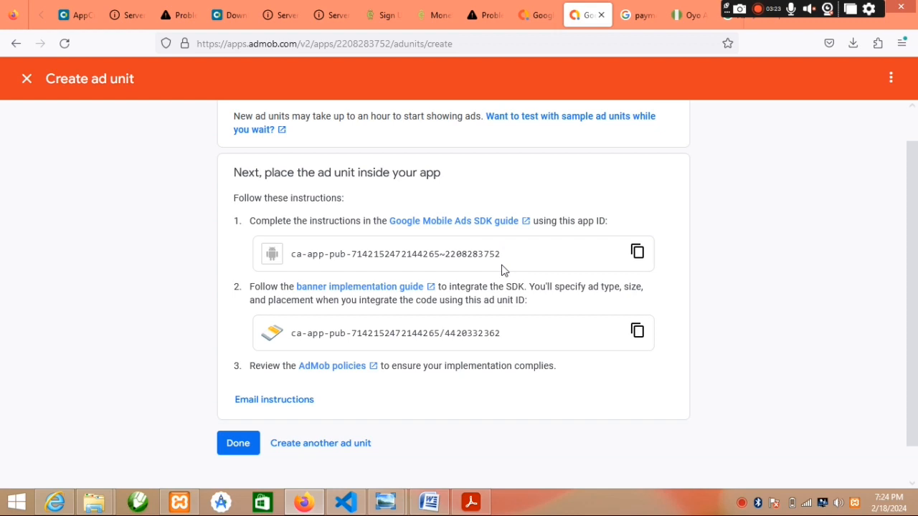
left_click(636, 334)
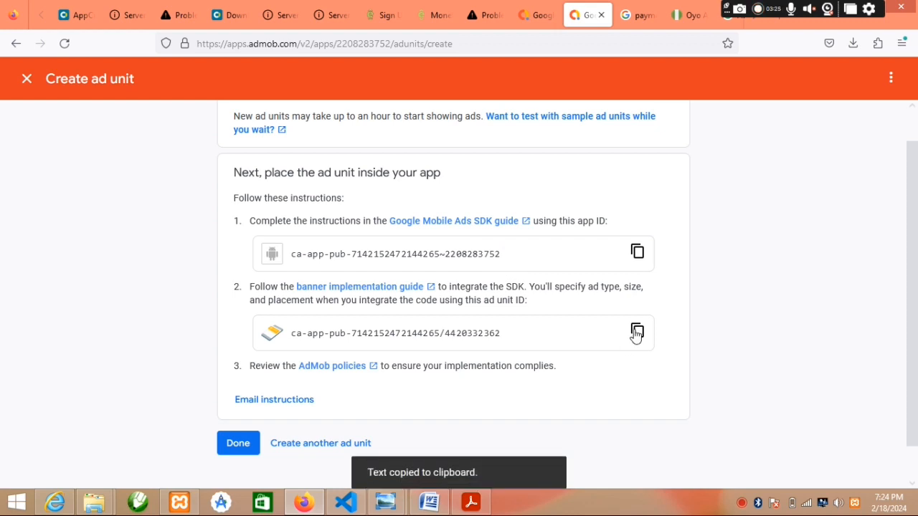
left_click(77, 15)
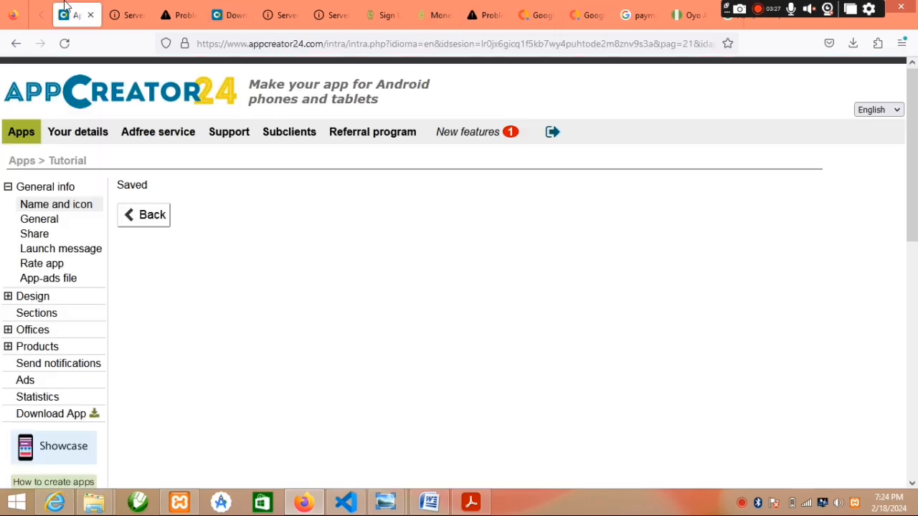
left_click(50, 387)
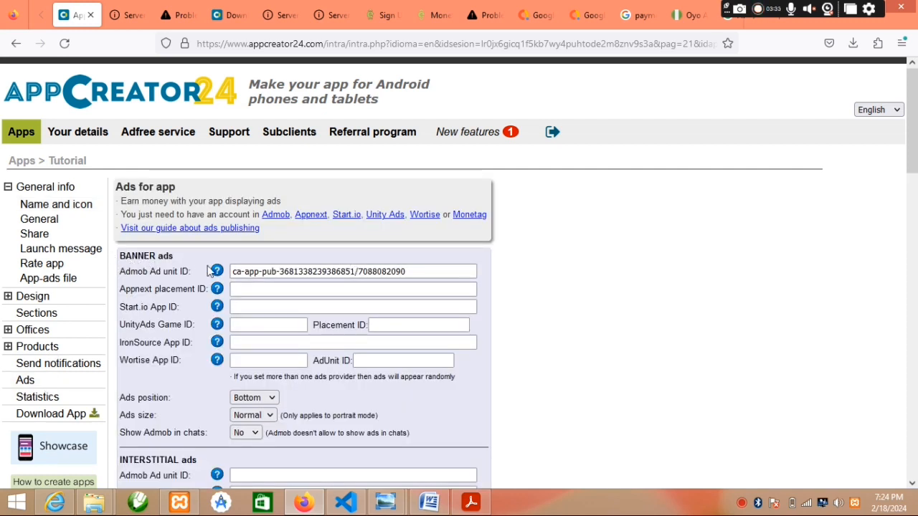
Paste the banner ad unit ID into the BANNER ads Admob Ad unit ID field, then return to AdMob.
left_click(269, 272)
key("ctrl+a")
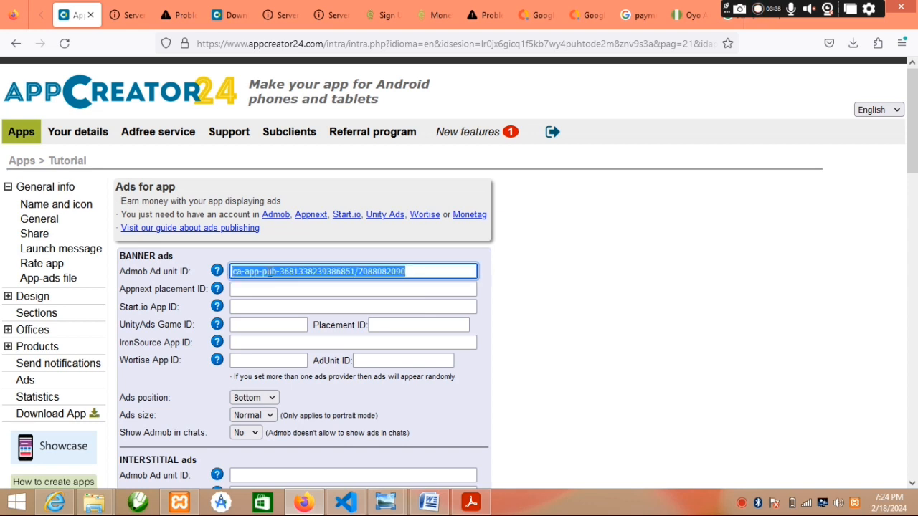
key("ctrl+v")
scroll(395, 303, "down", 3)
scroll(395, 303, "down", 1)
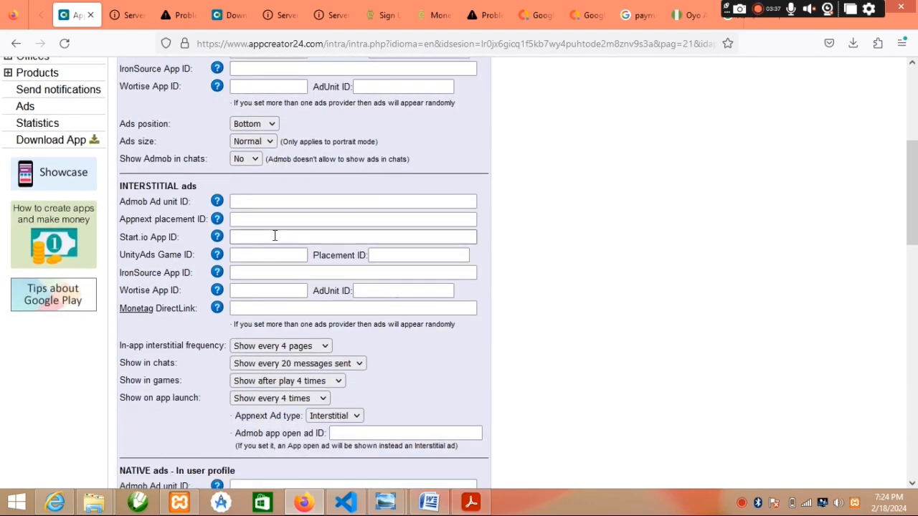
left_click(574, 9)
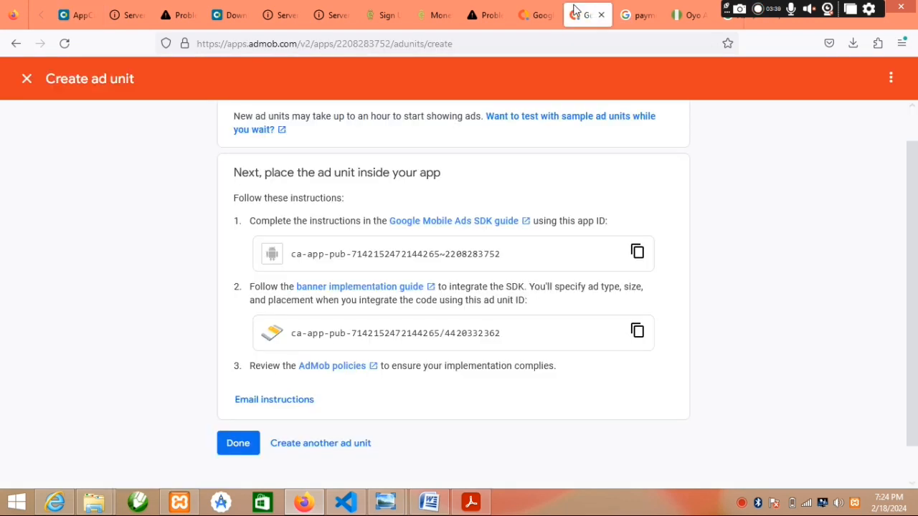
Add a second ad unit in Interstitial format named 'inter' and copy its ad unit ID.
left_click(309, 446)
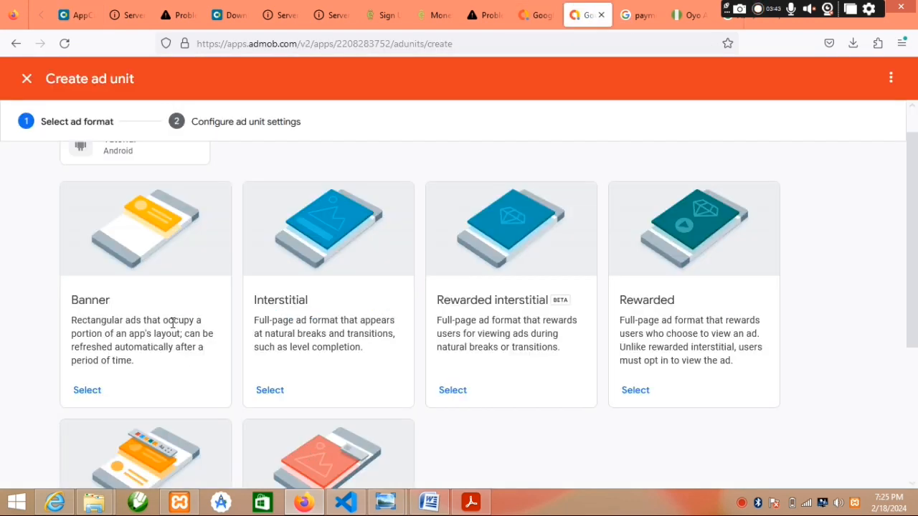
left_click(267, 393)
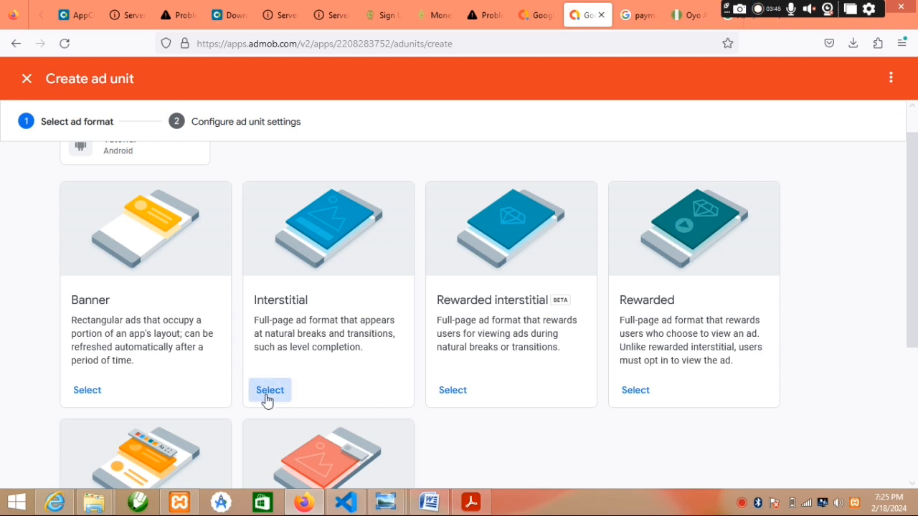
left_click(351, 253)
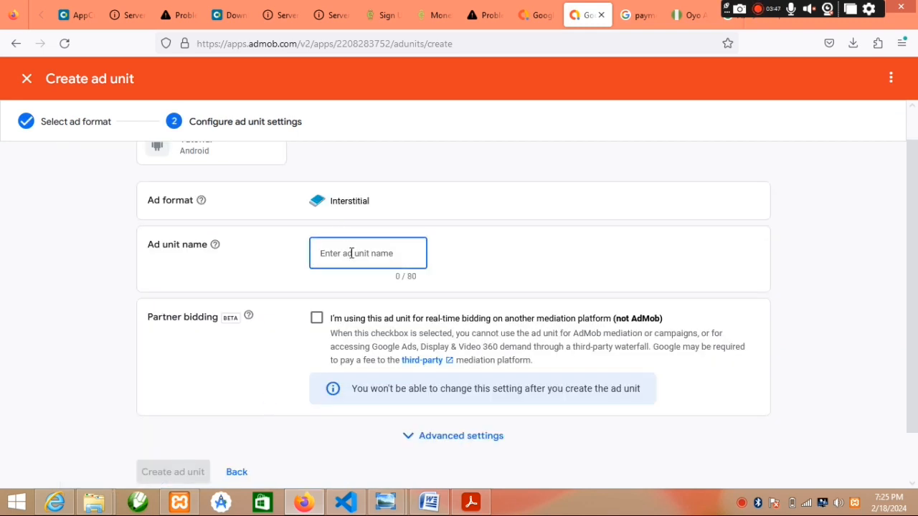
type("inter")
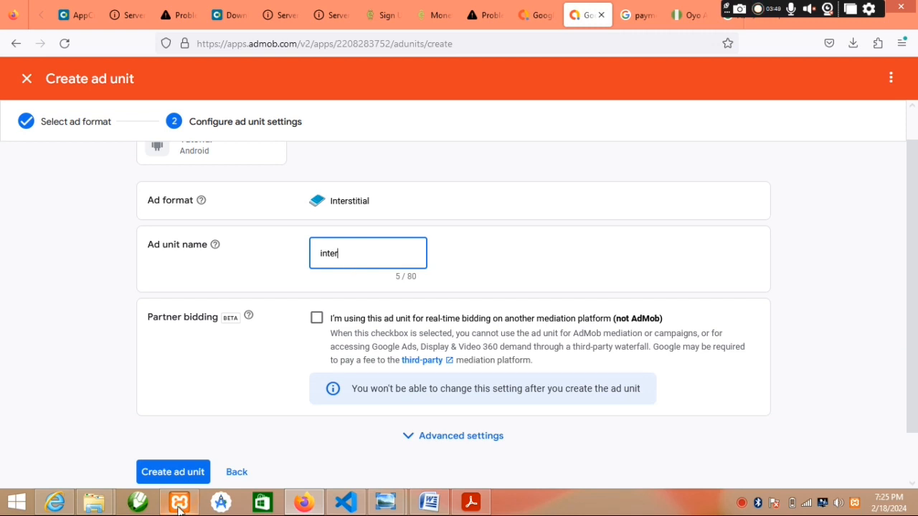
left_click(179, 477)
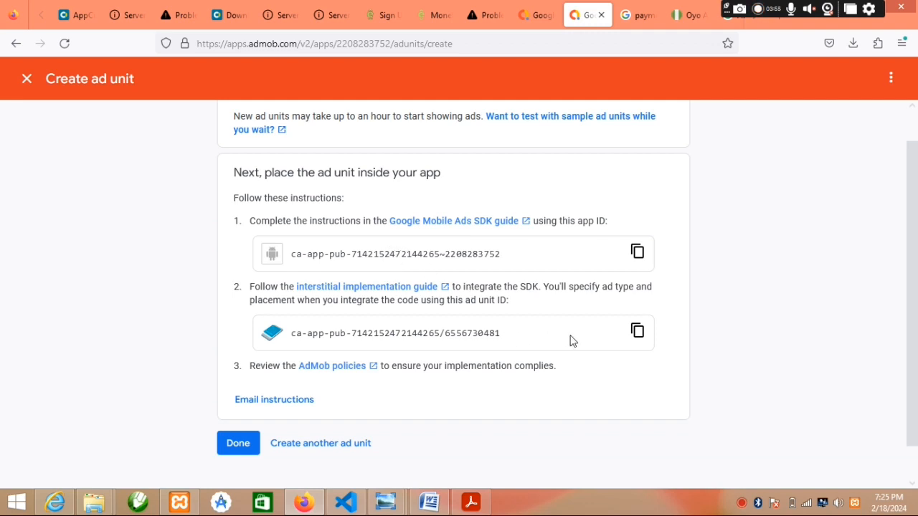
left_click(638, 332)
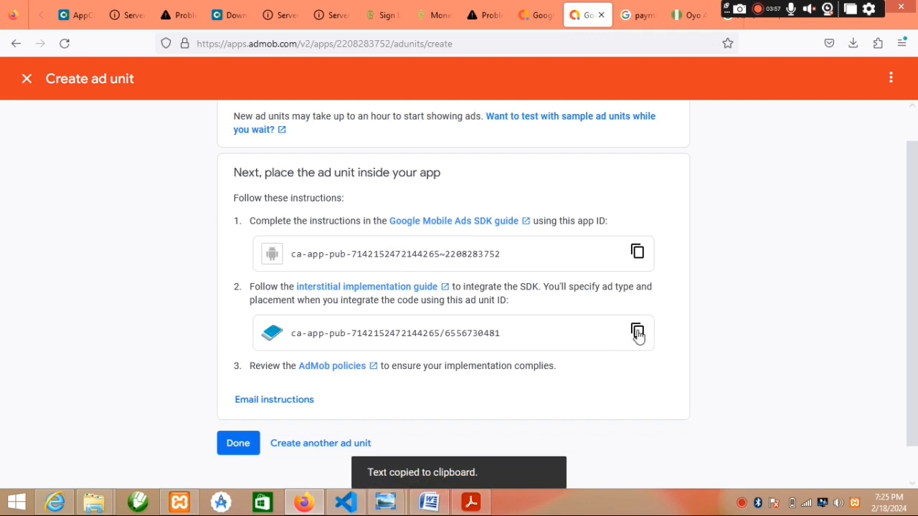
Paste the copied interstitial ad unit ID into AppCreator24's Interstitial ads Admob Ad unit ID field.
left_click(89, 16)
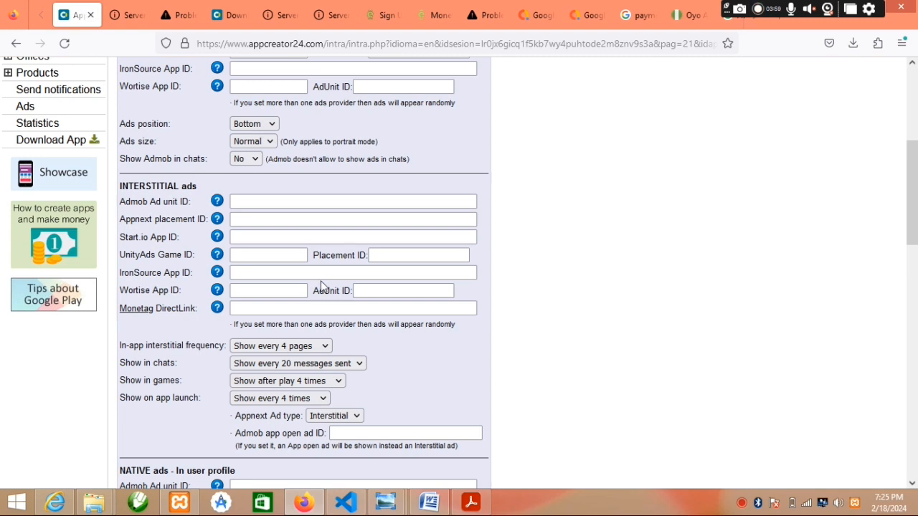
left_click(250, 200)
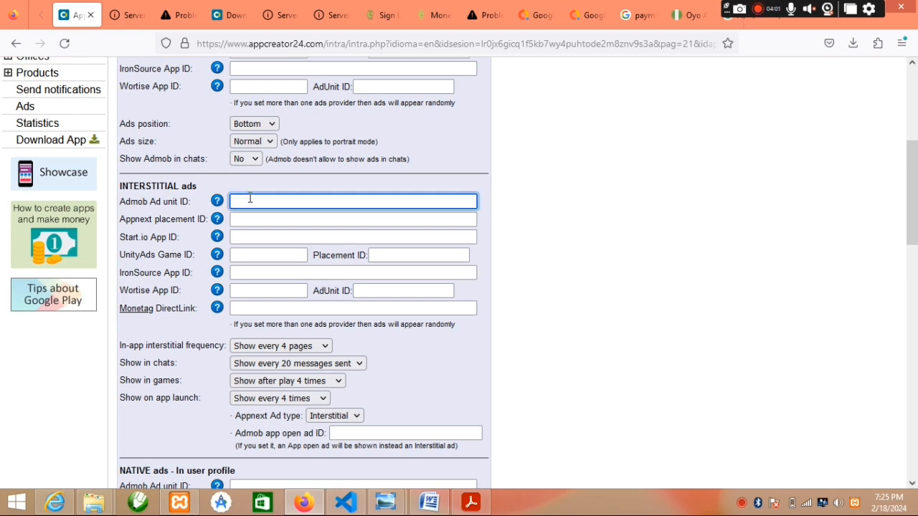
key("ctrl+v")
scroll(502, 305, "down", 2)
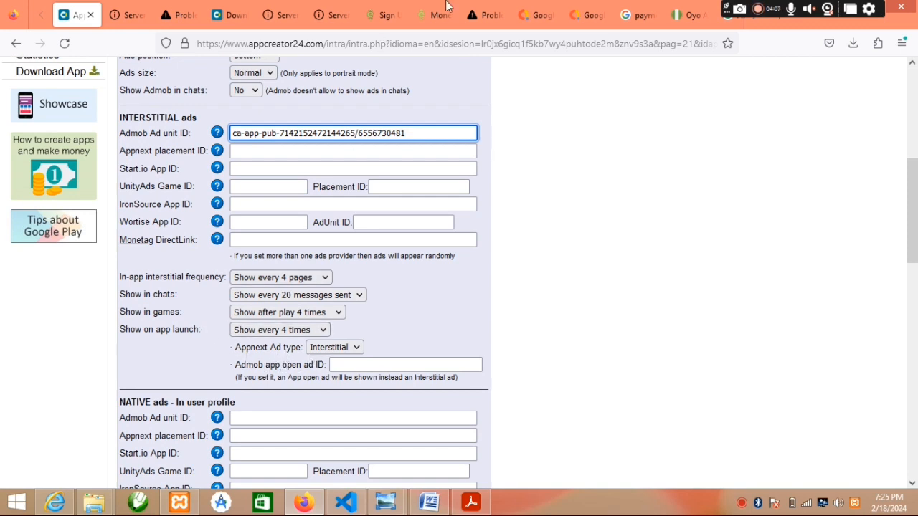
Create an App open ad unit named 'app' for Tutorial and copy its new ad unit ID.
left_click(589, 14)
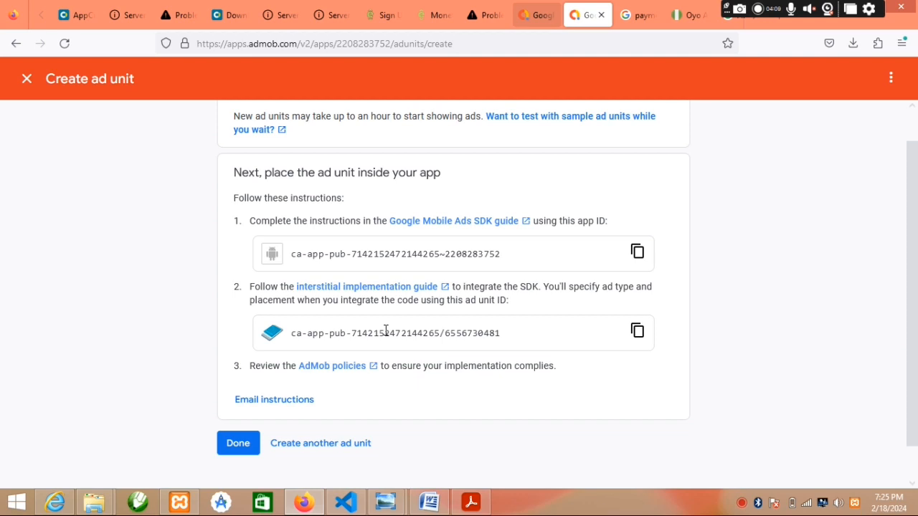
left_click(293, 445)
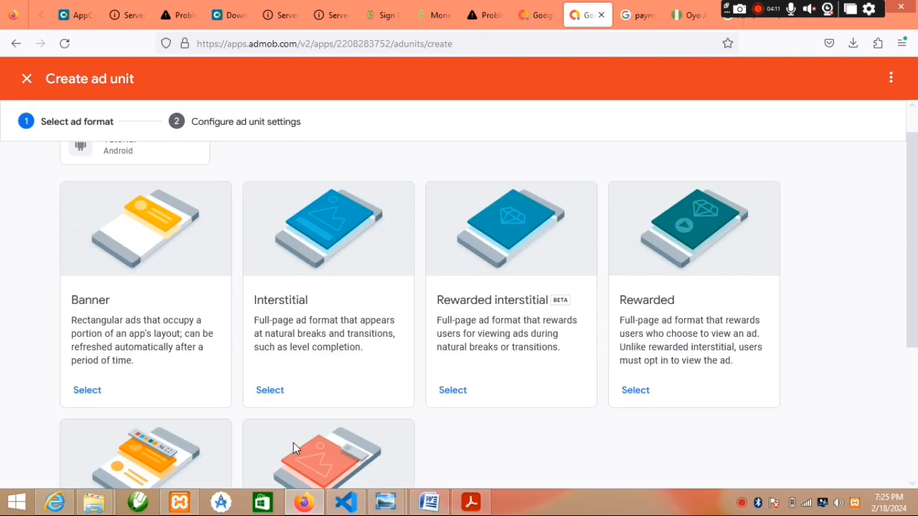
scroll(311, 393, "down", 2)
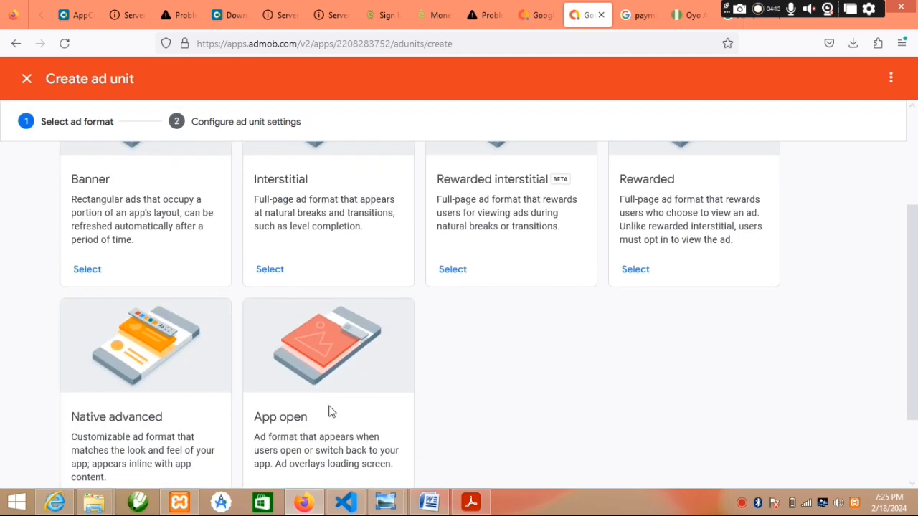
scroll(294, 431, "down", 2)
left_click(270, 413)
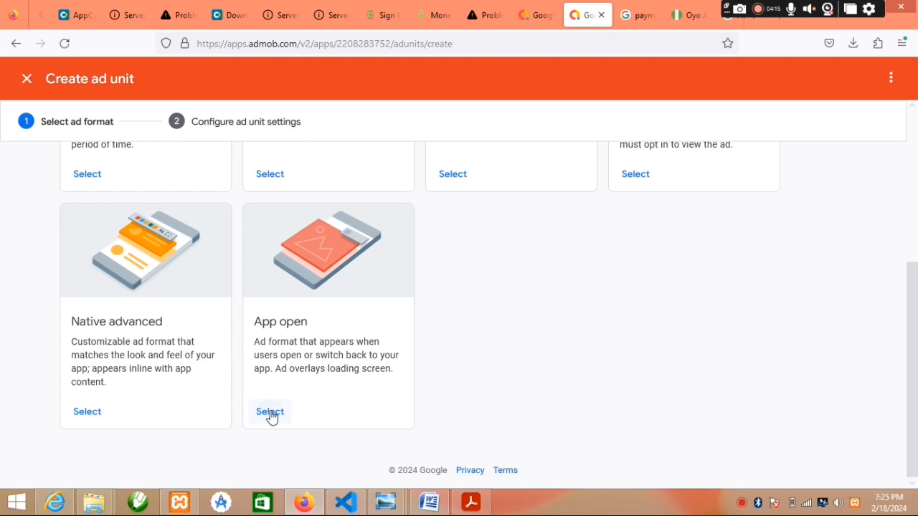
left_click(384, 202)
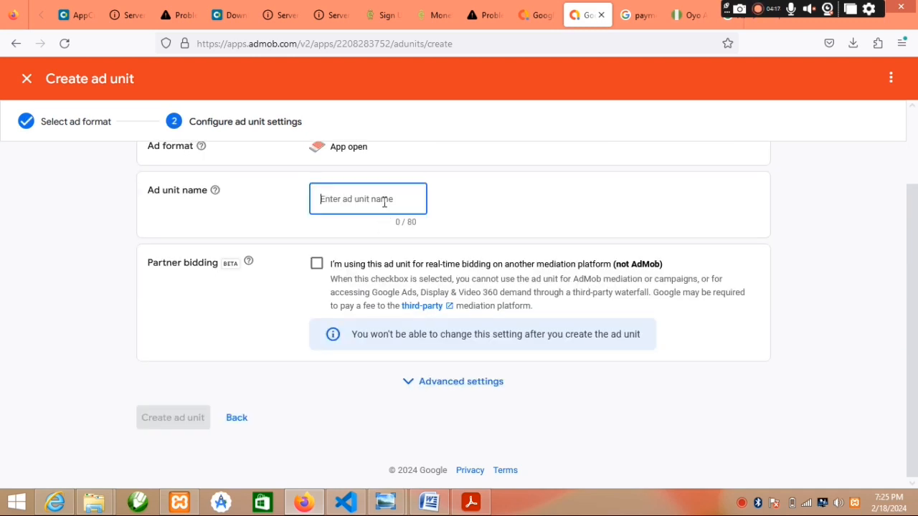
type("app")
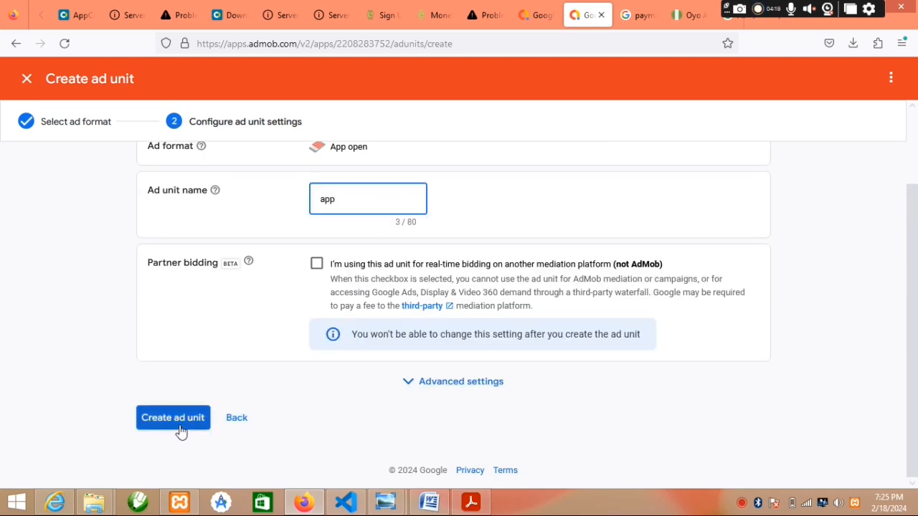
left_click(180, 426)
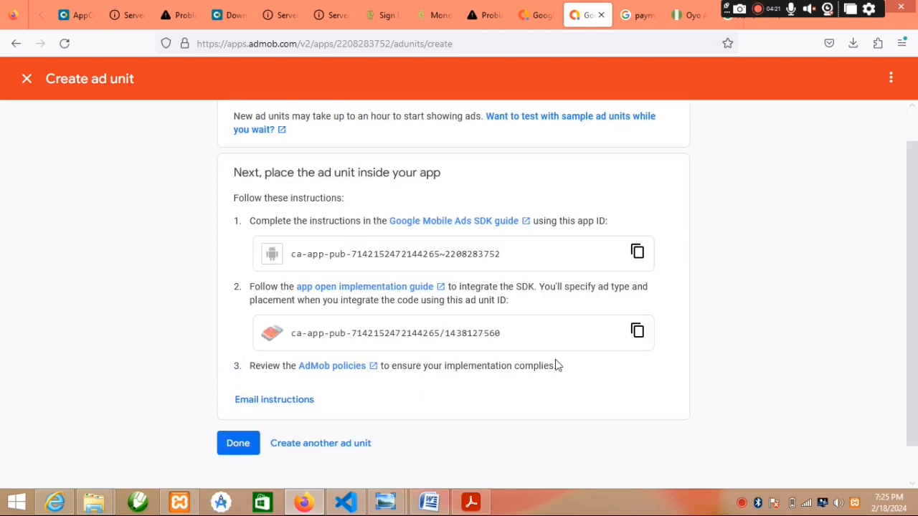
left_click(642, 336)
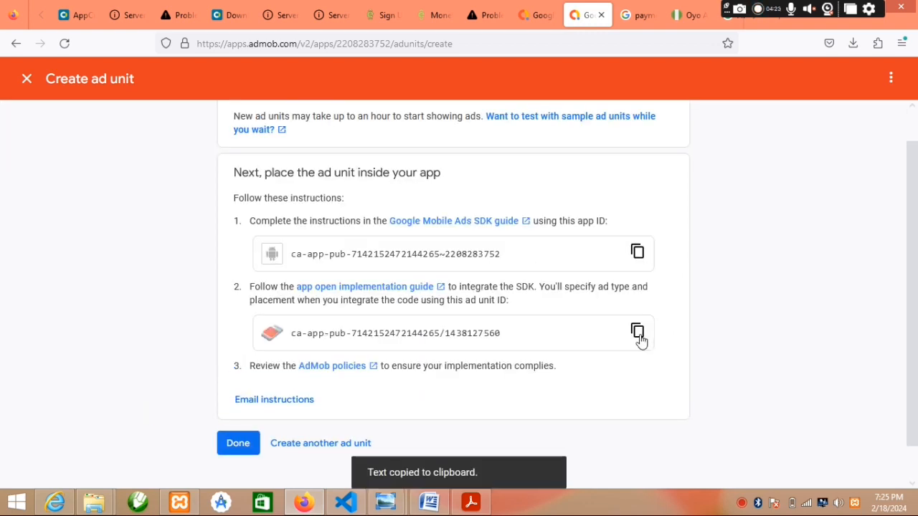
Paste the app open ad unit ID into AppCreator24's AdMob app open ad ID field.
left_click(88, 9)
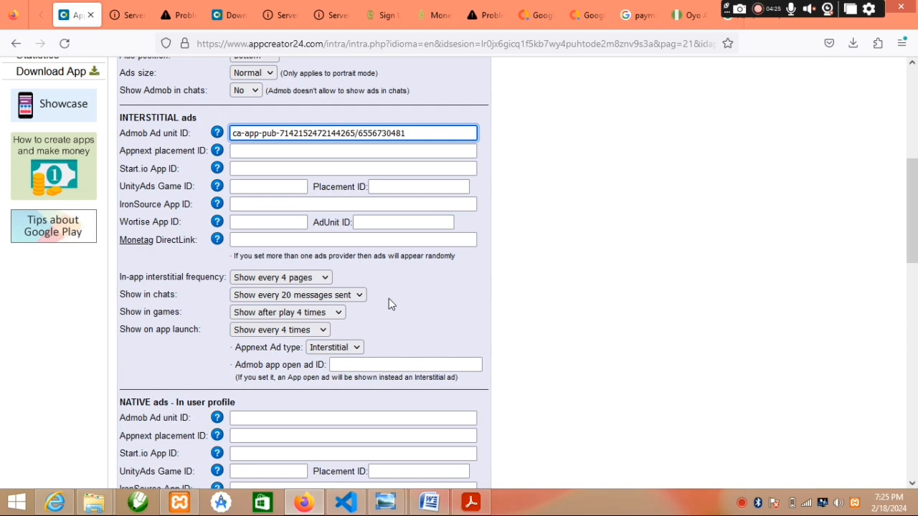
left_click(379, 366)
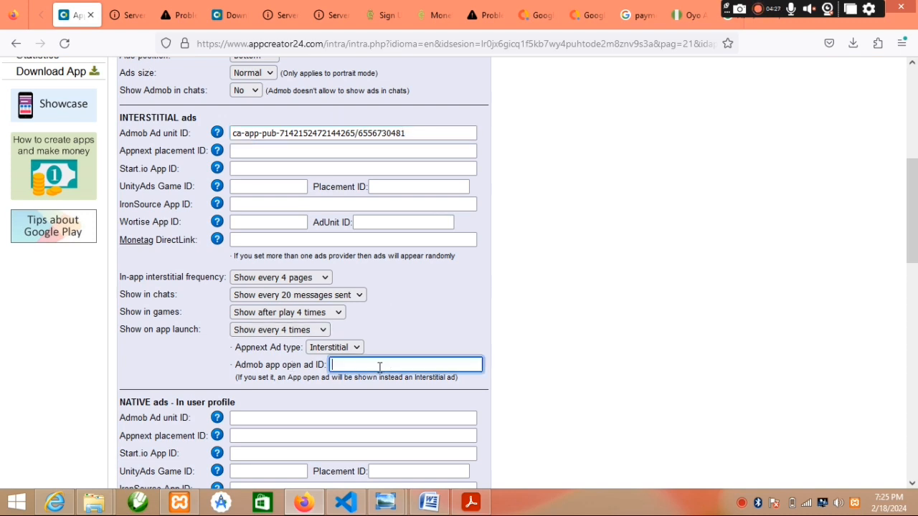
key("ctrl+v")
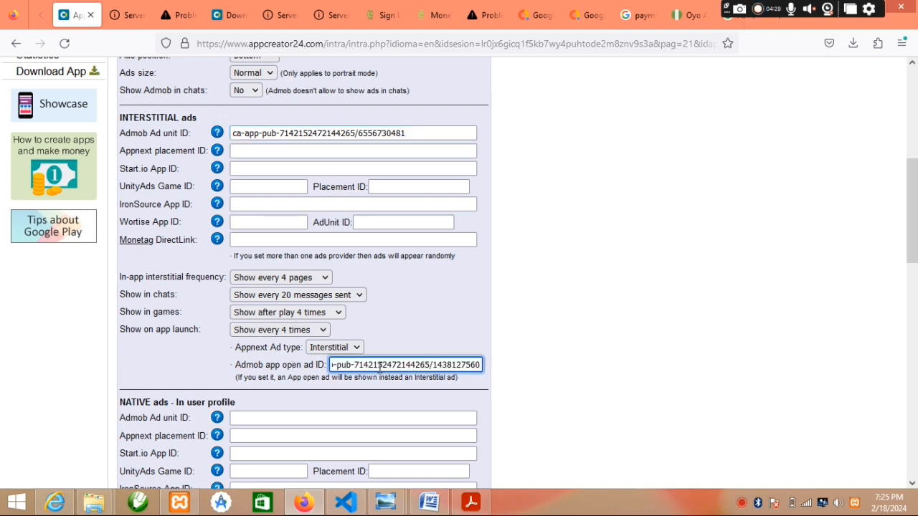
Keep interstitials every 4 pages, 20 messages and 4 game plays; show on app launch every 2 times.
left_click(288, 278)
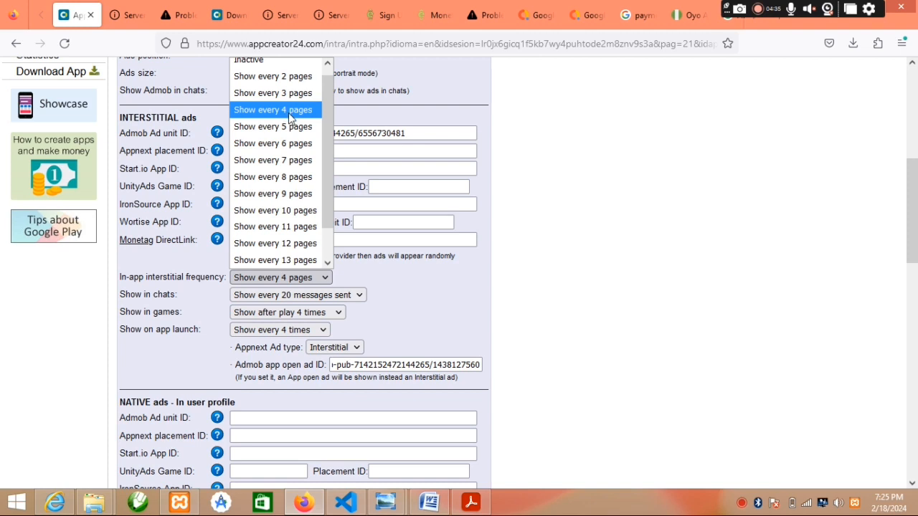
left_click(289, 117)
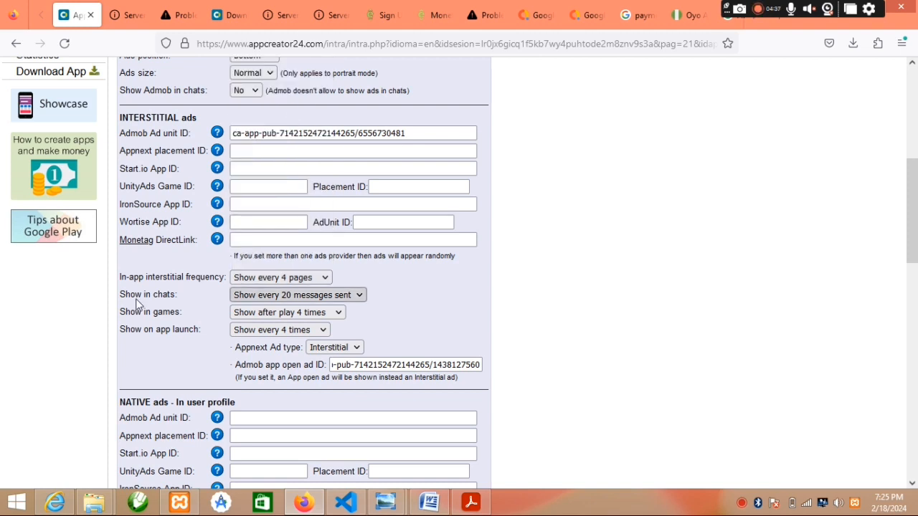
left_click(239, 299)
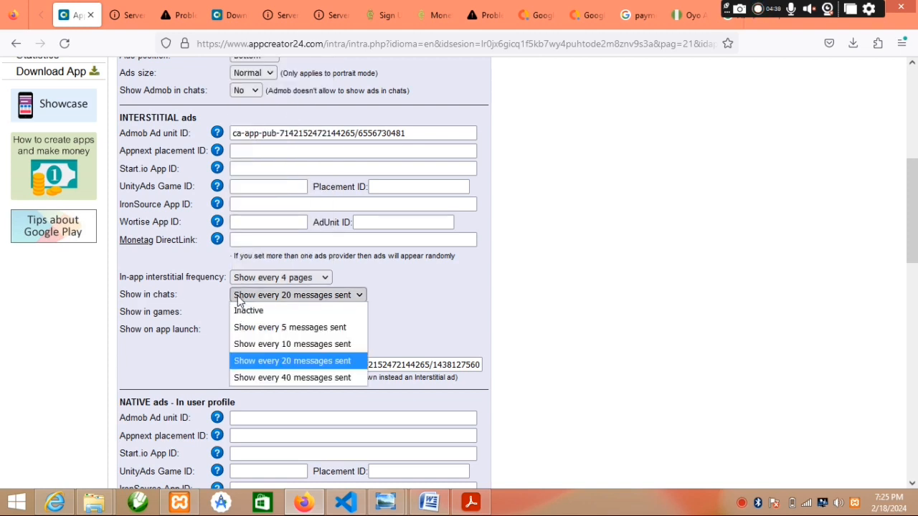
left_click(270, 366)
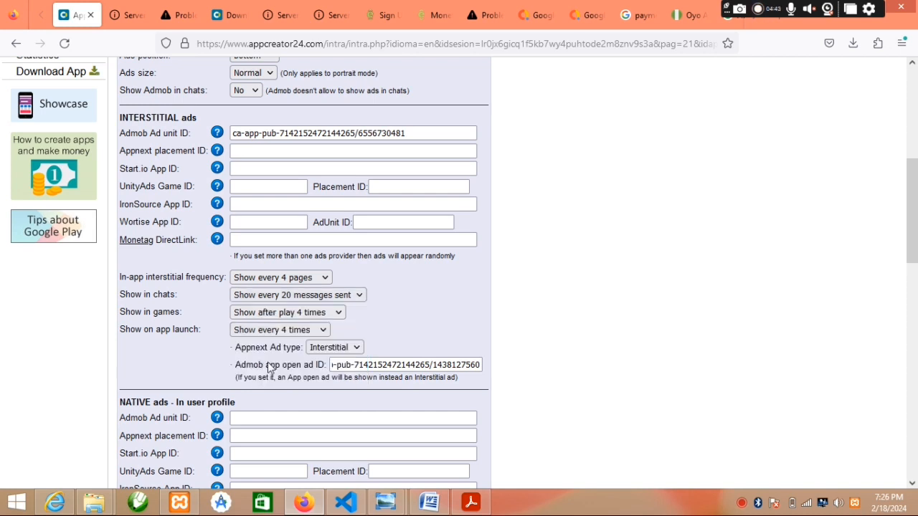
left_click(273, 313)
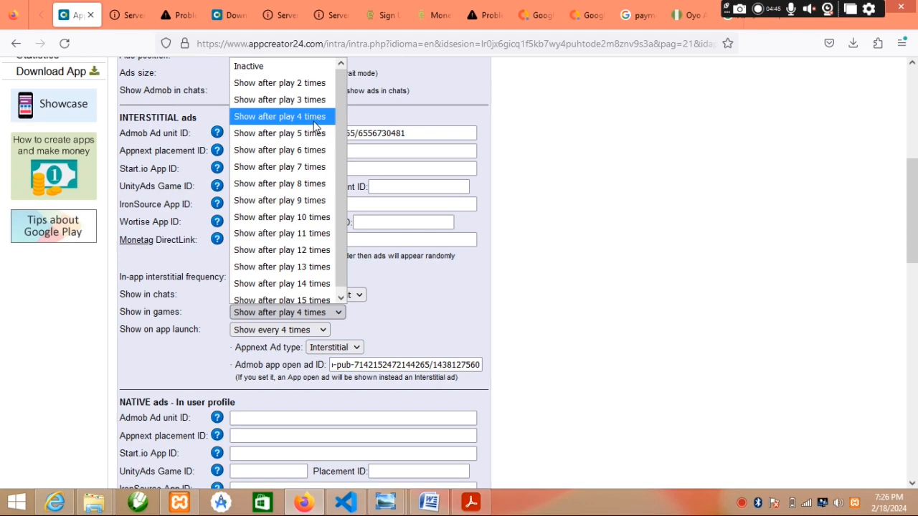
left_click(313, 122)
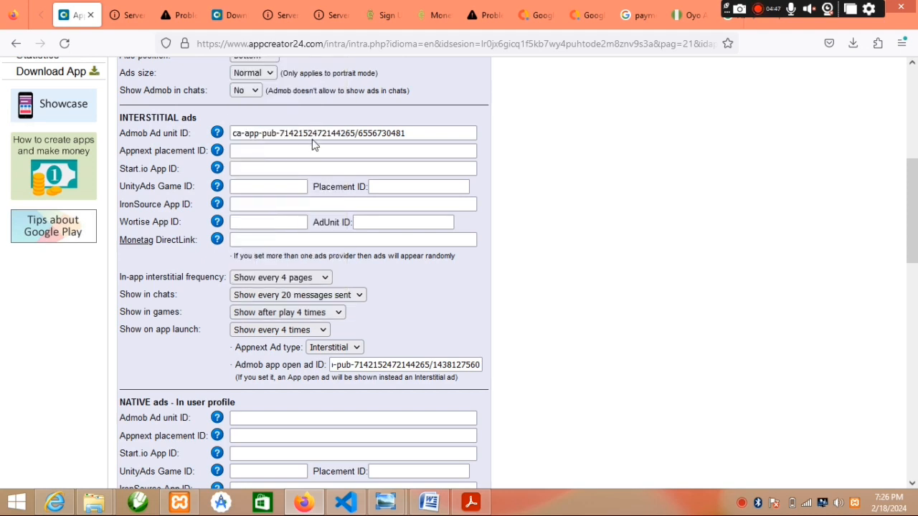
left_click(268, 331)
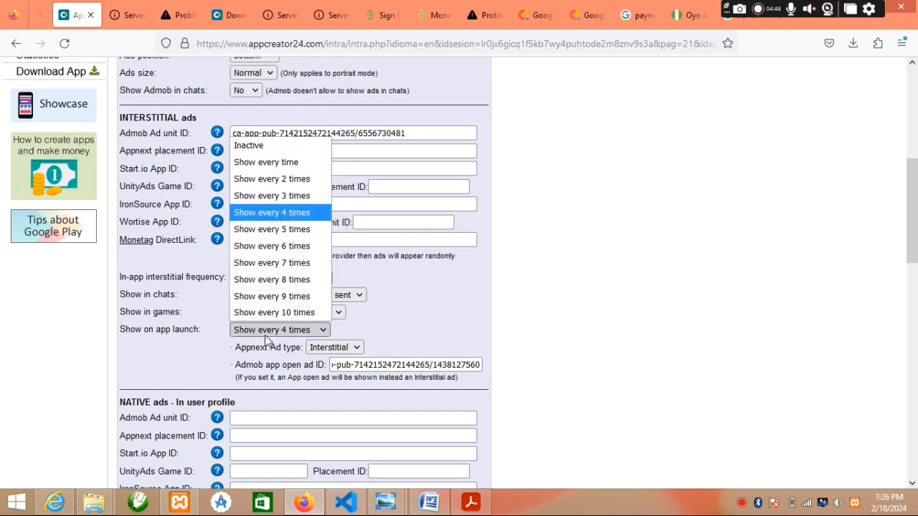
left_click(274, 183)
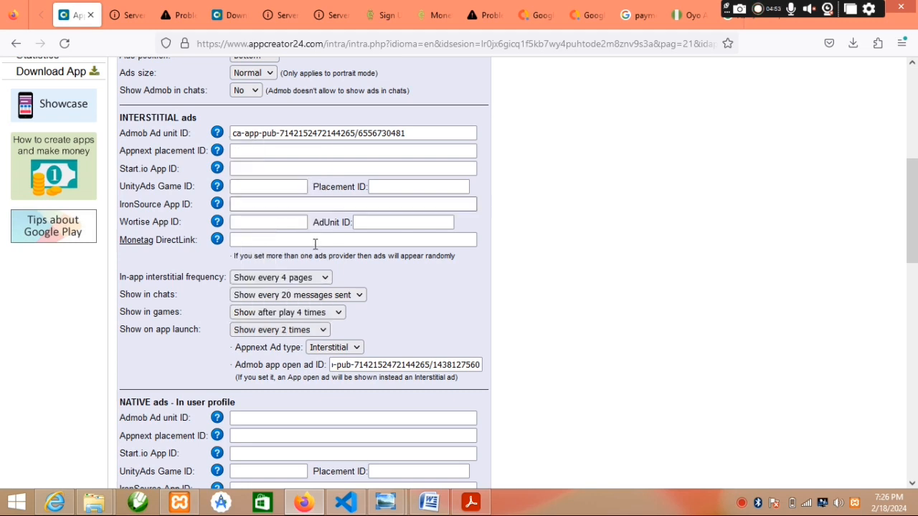
scroll(423, 320, "down", 3)
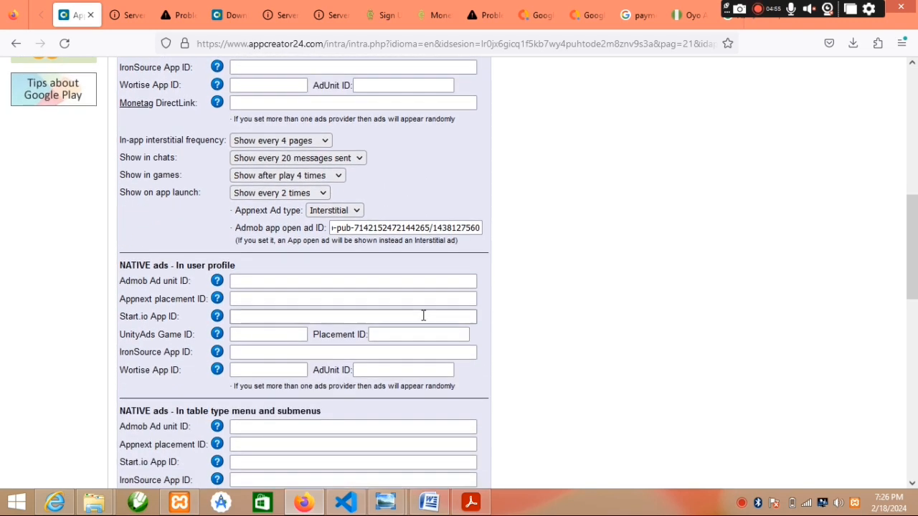
scroll(423, 316, "down", 3)
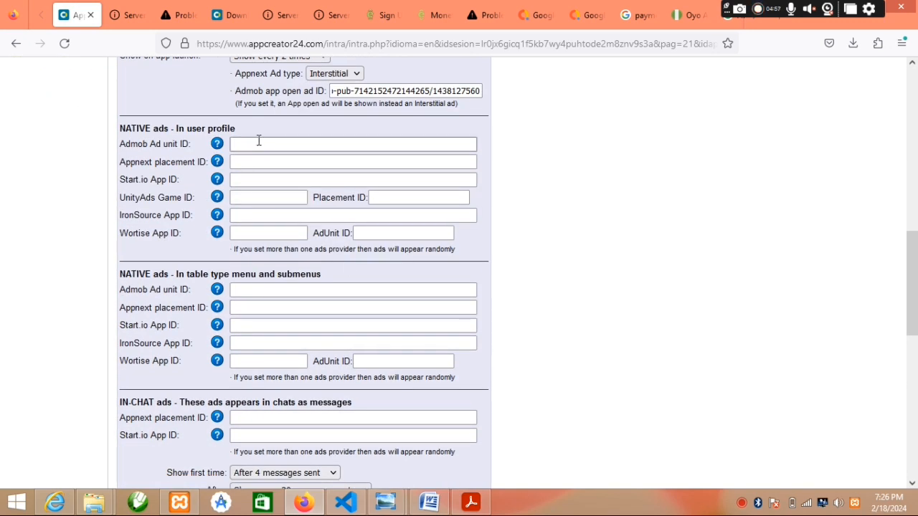
left_click(592, 15)
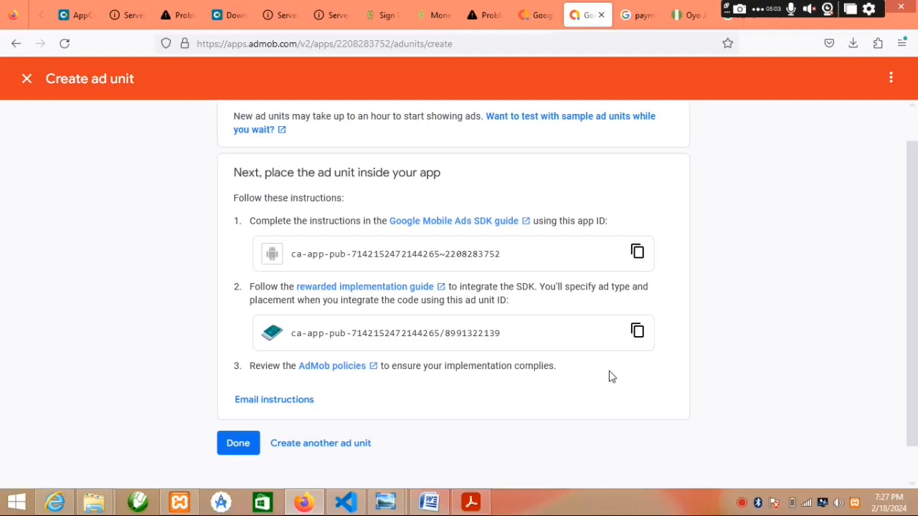
left_click(637, 333)
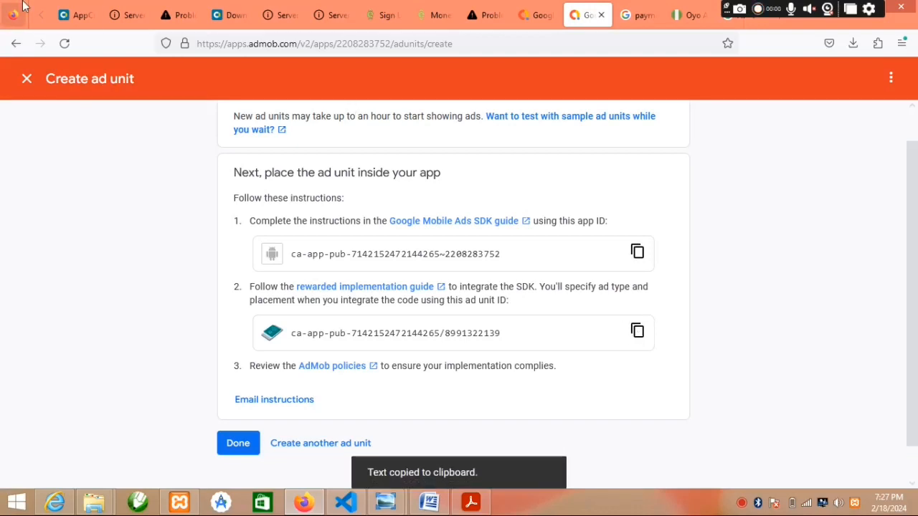
left_click(75, 16)
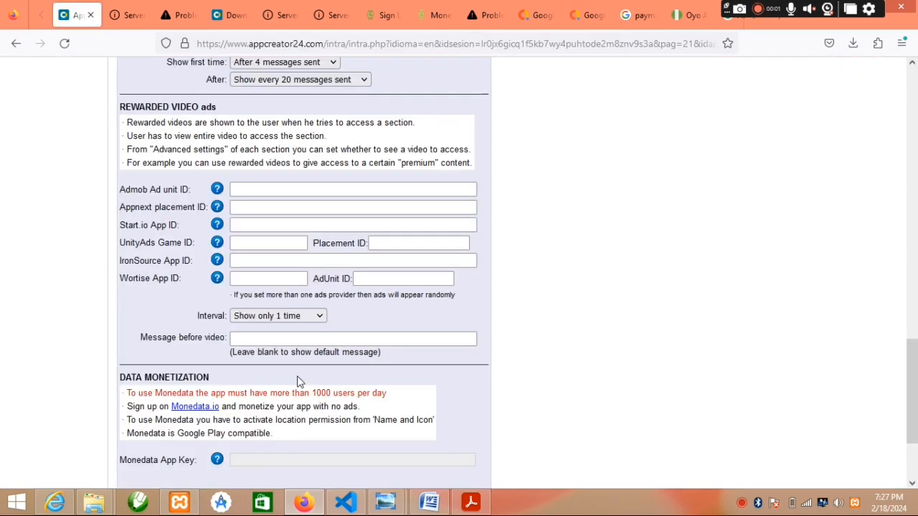
Paste the rewarded ad unit ID, set the rewarded video interval to Show always, and save.
left_click(261, 188)
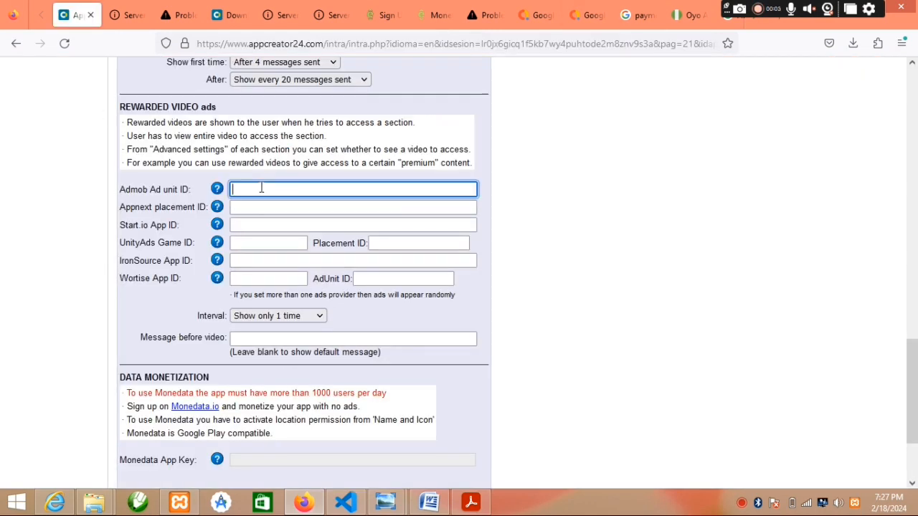
key("ctrl+v")
scroll(261, 197, "down", 3)
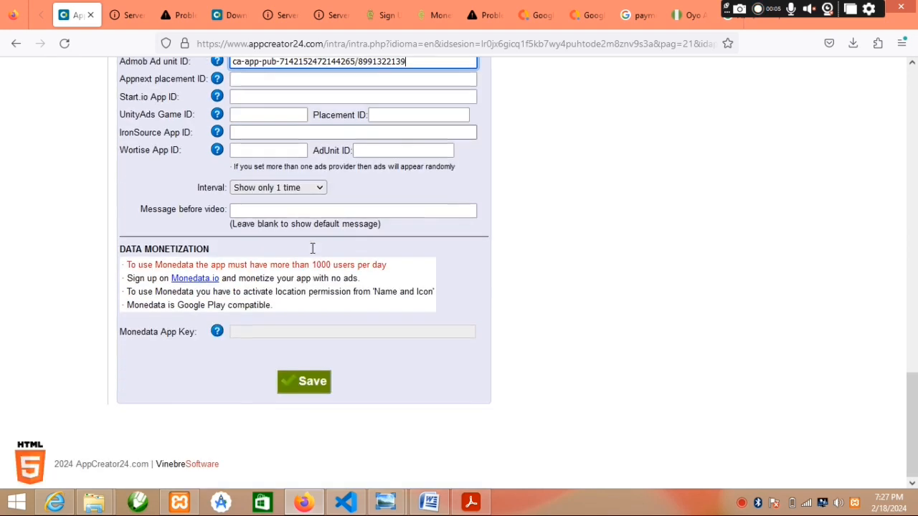
left_click(286, 188)
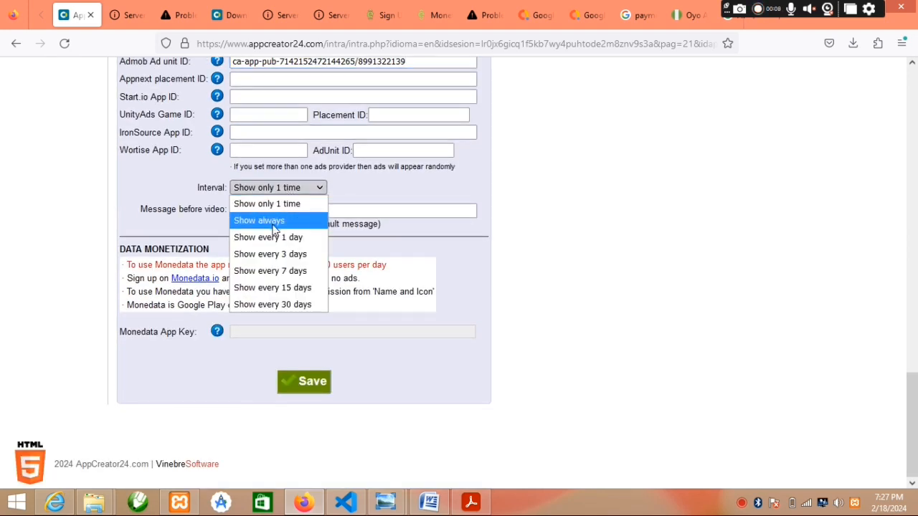
left_click(275, 222)
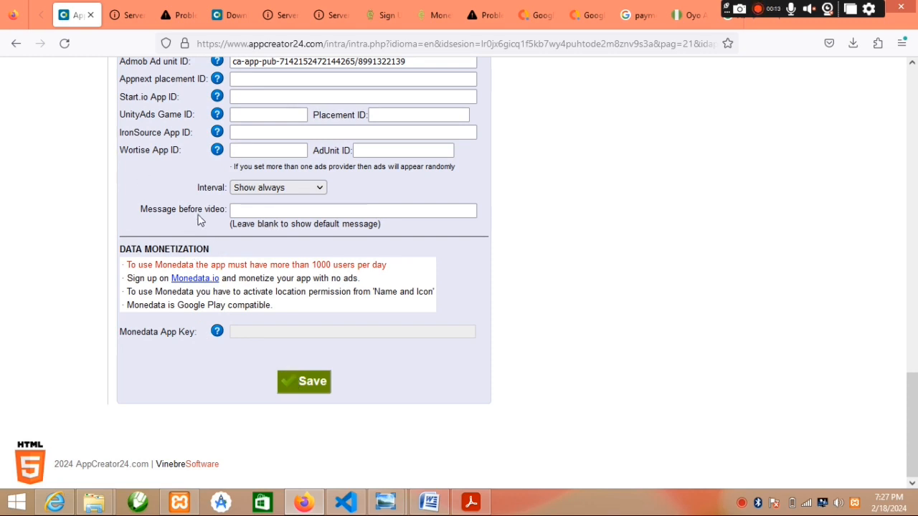
left_click(294, 383)
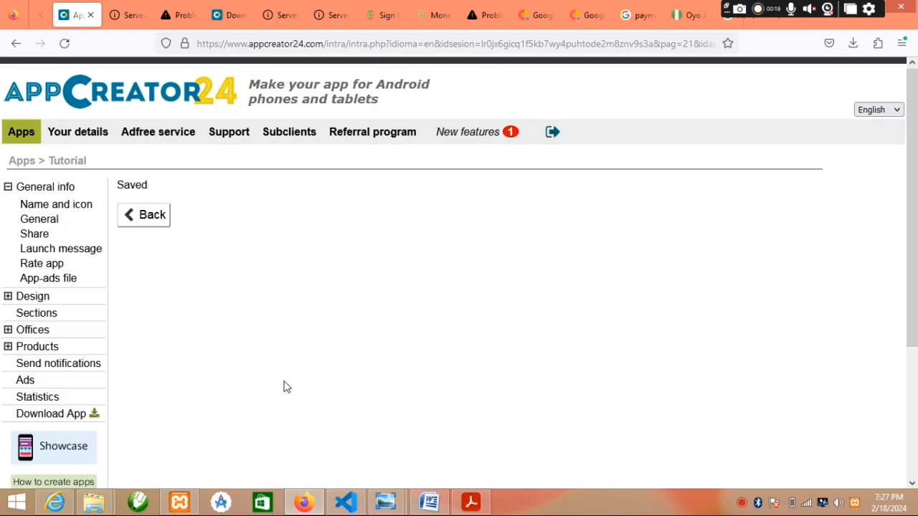
Close the ad unit creator, review the Tutorial app's five ad units, and go to AdMob Home.
left_click(580, 16)
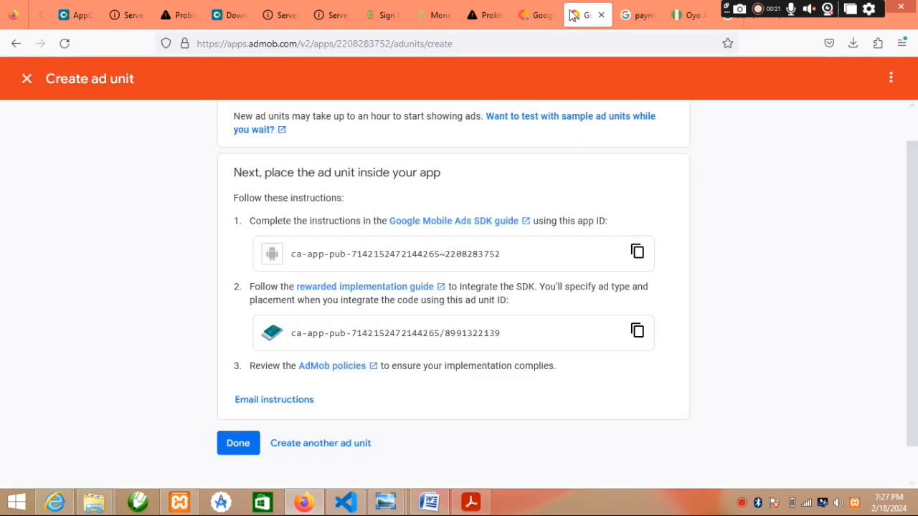
left_click(541, 15)
left_click(582, 16)
left_click(26, 81)
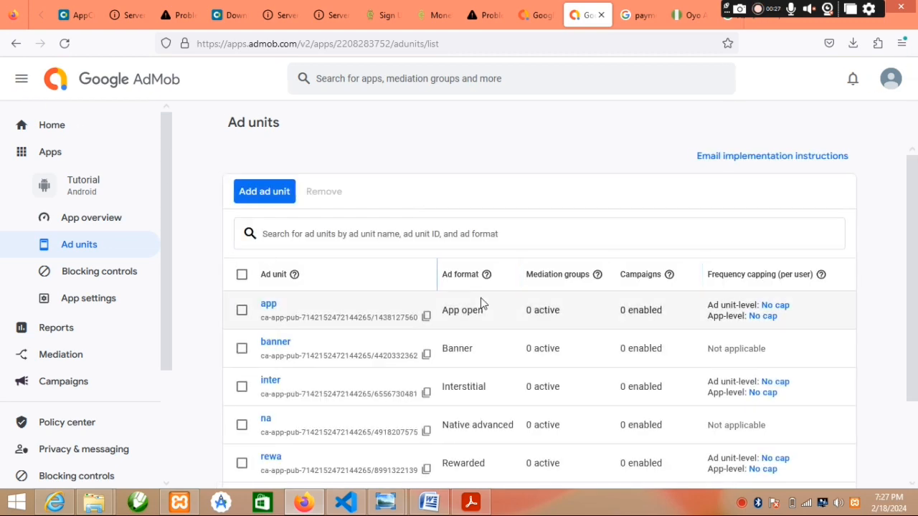
scroll(481, 303, "down", 2)
scroll(481, 303, "up", 2)
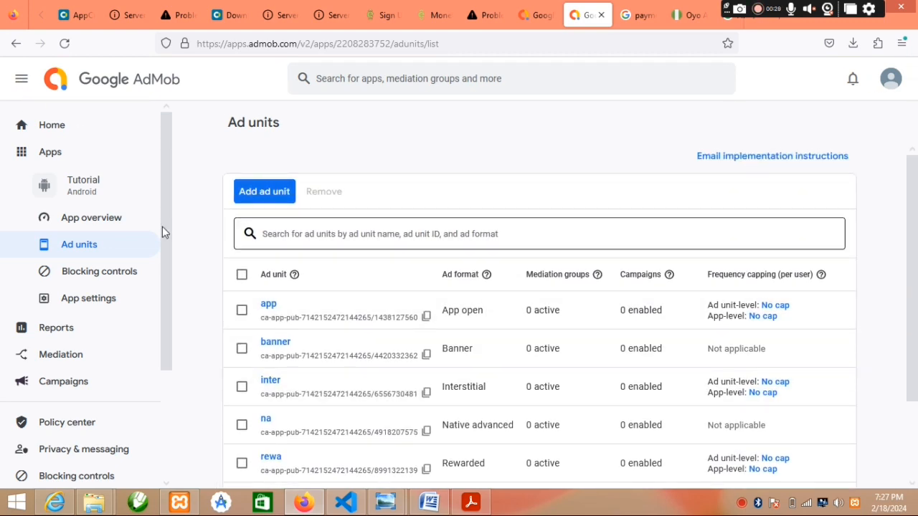
left_click(62, 133)
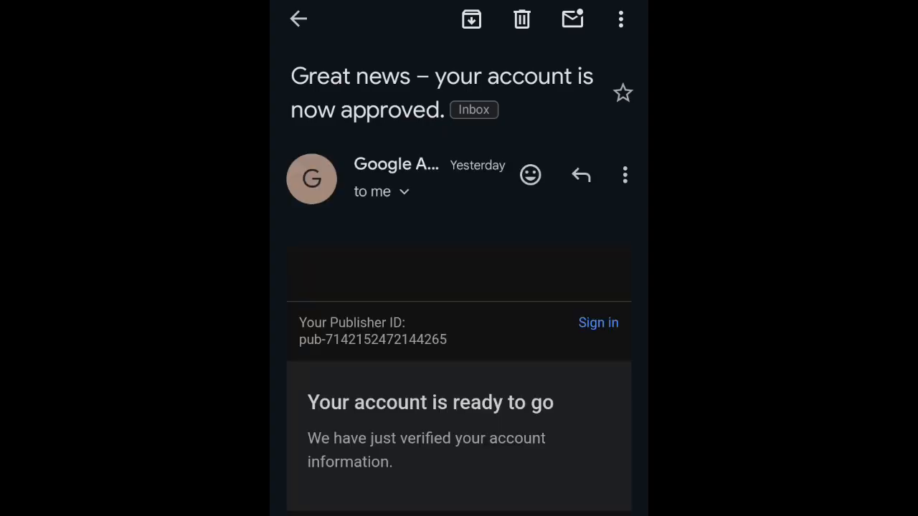
Scroll through the 'Great news – your account is now approved' email from AdMob.
scroll(528, 454, "down", 5)
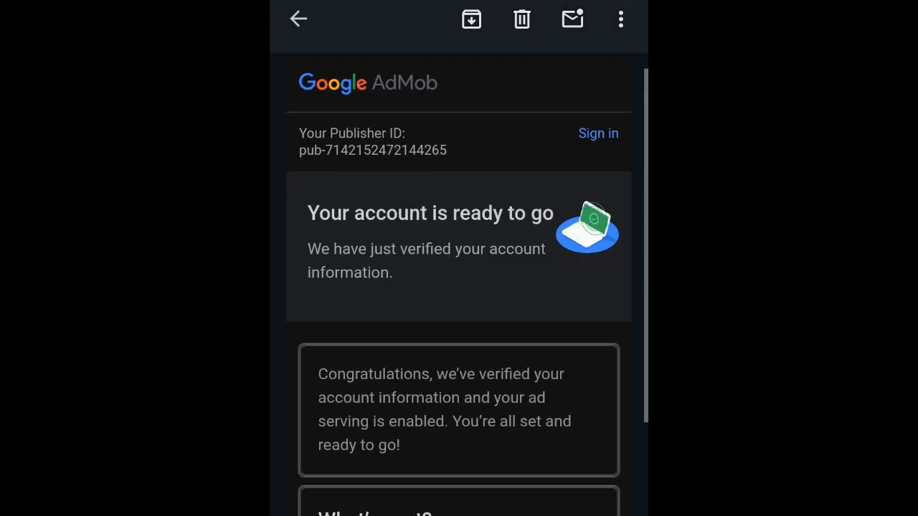
scroll(520, 470, "down", 2)
scroll(523, 449, "up", 5)
scroll(510, 490, "down", 2)
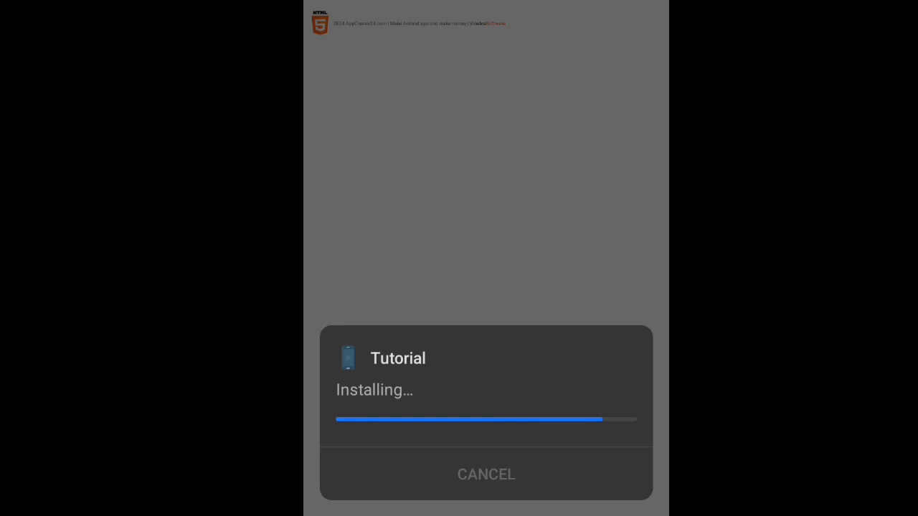
Open the installed Tutorial app, check the banner ad in DOVE TV, then open the goods listing.
left_click(579, 474)
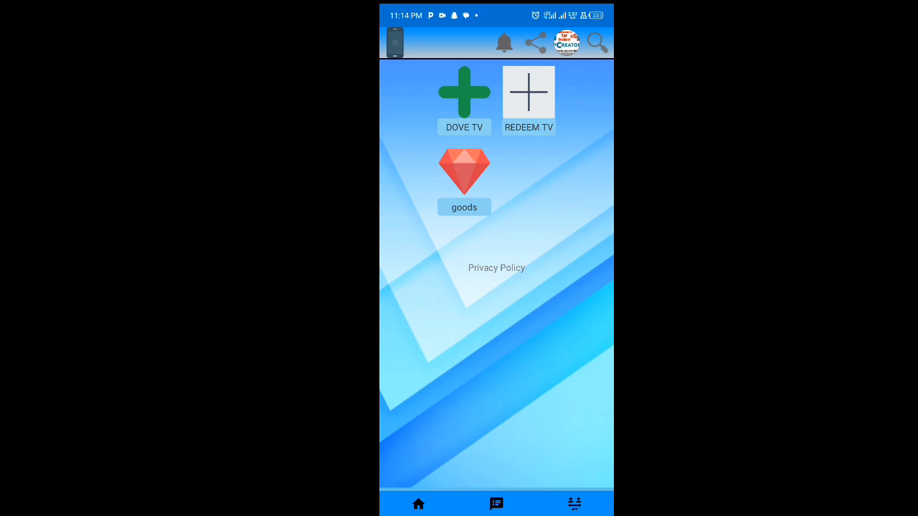
left_click(464, 93)
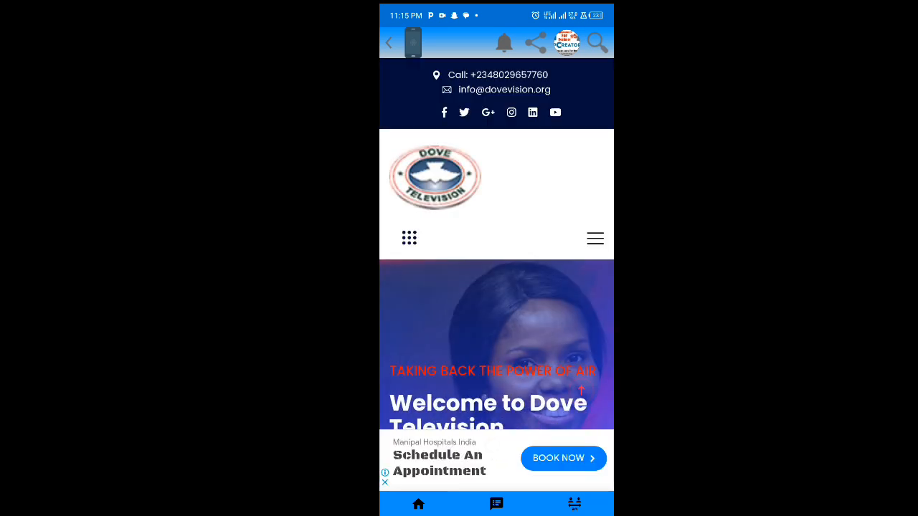
scroll(520, 293, "down", 3)
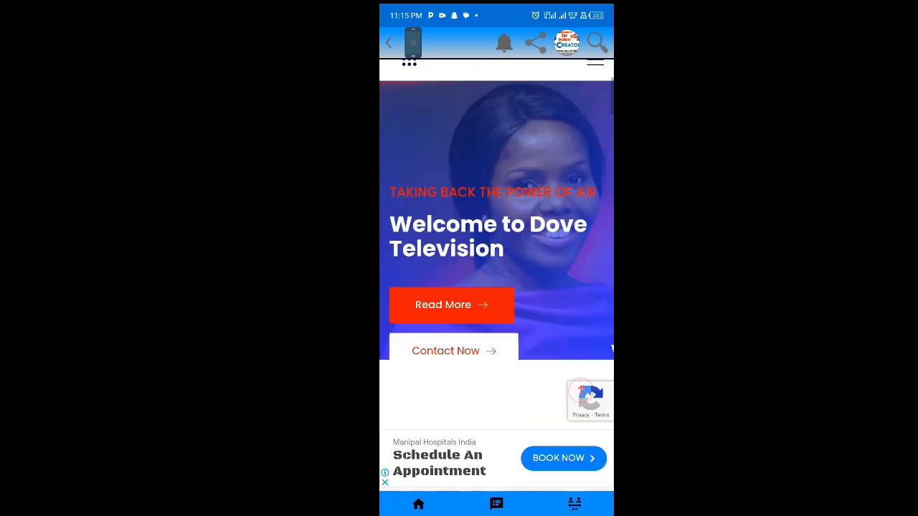
scroll(581, 269, "down", 2)
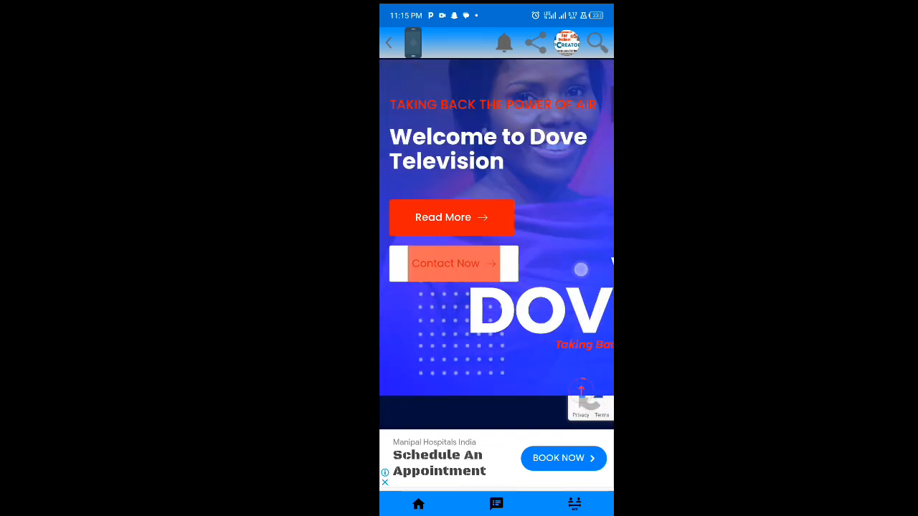
scroll(581, 268, "down", 2)
scroll(520, 349, "down", 1)
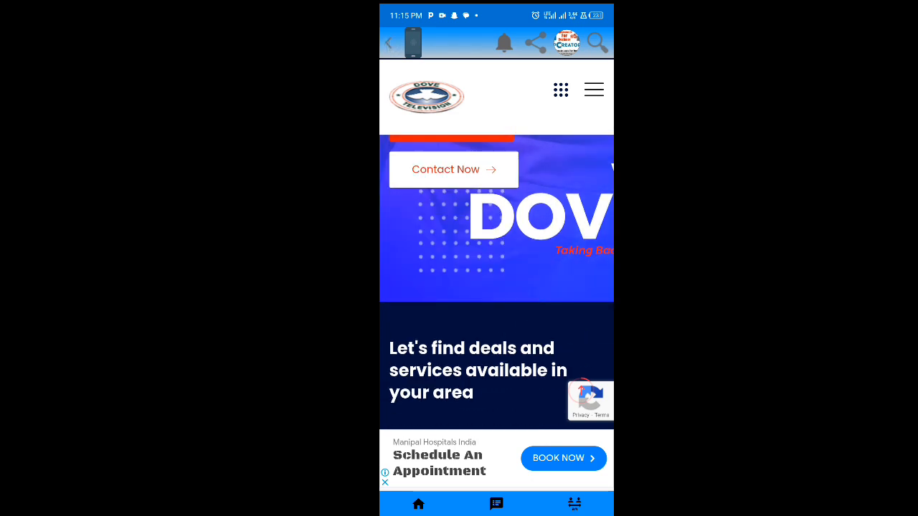
left_click(389, 43)
left_click(464, 180)
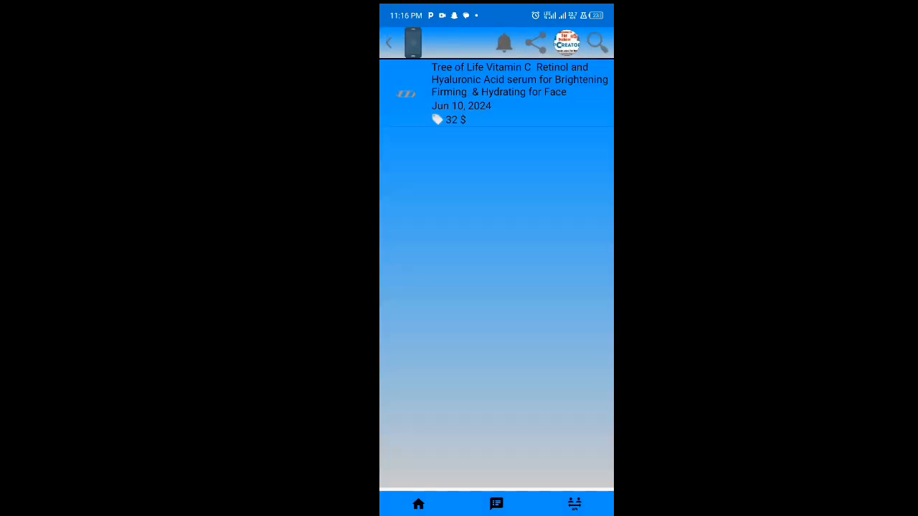